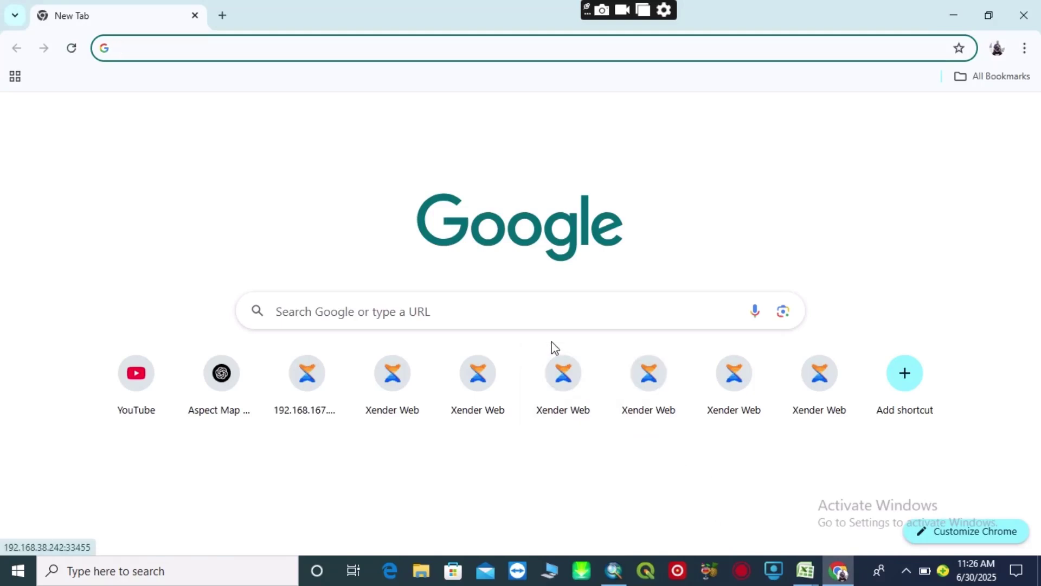
# - Search the web for "Earthquake catalog" and open the USGS Search Earthquake Catalog page
pyautogui.write('Ea')
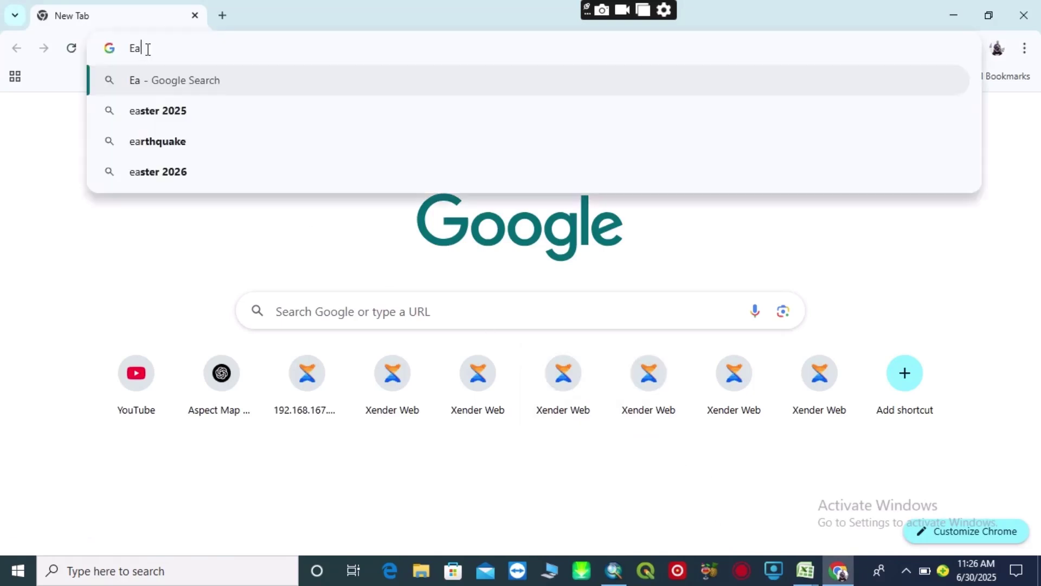
pyautogui.write('rt')
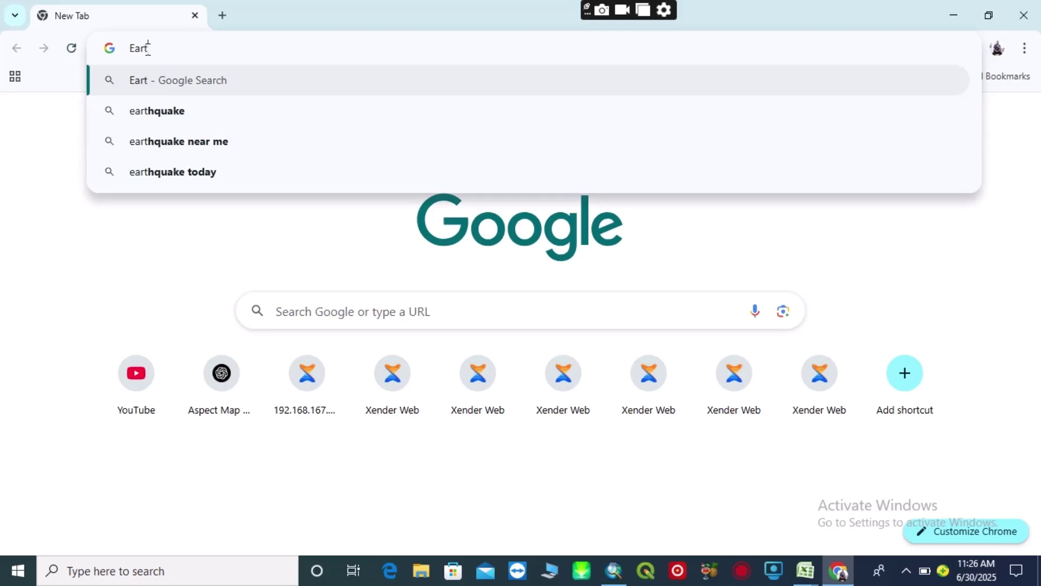
pyautogui.write('h')
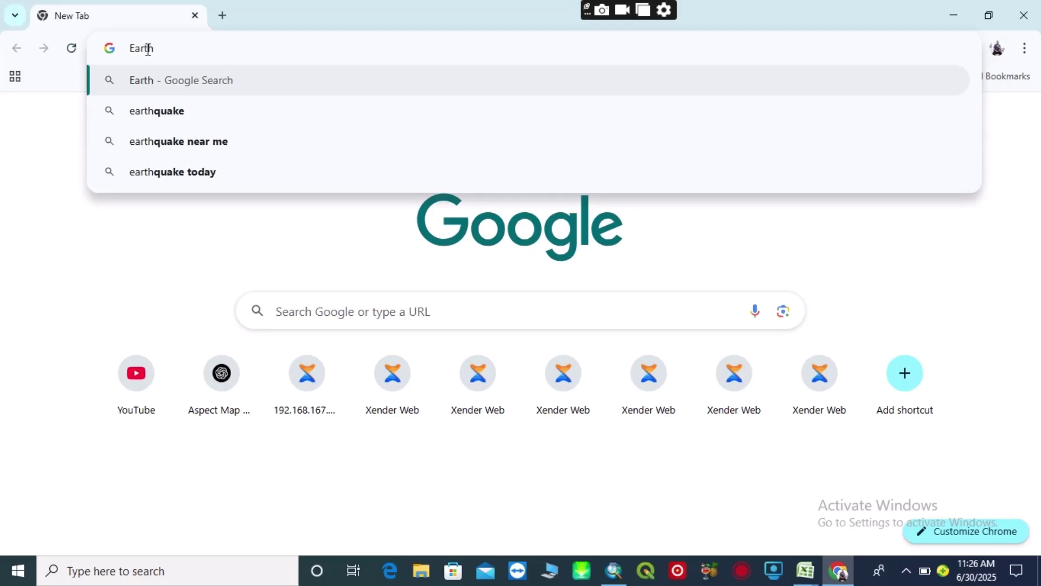
pyautogui.write('qu')
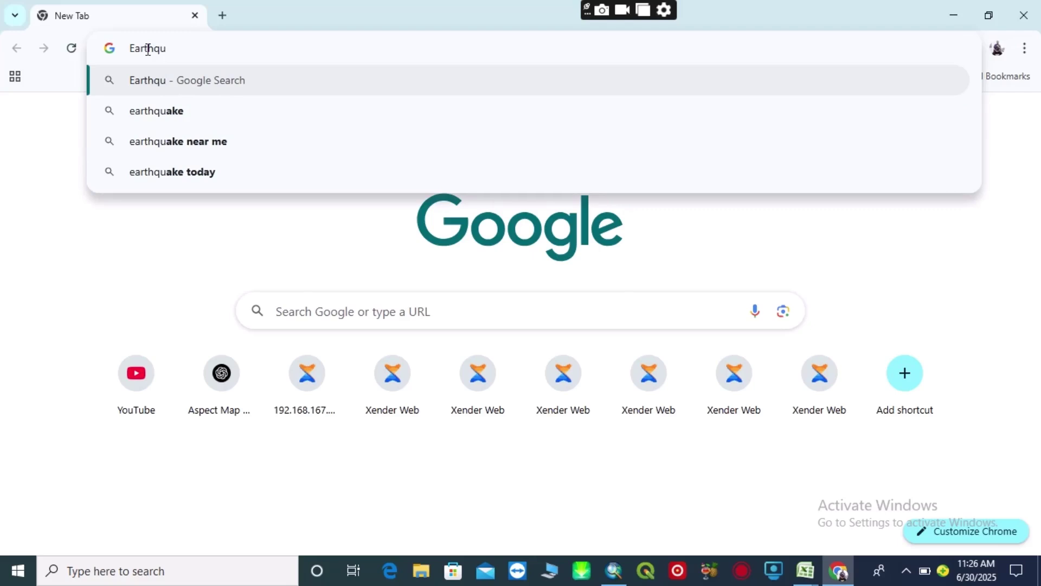
pyautogui.write('ake')
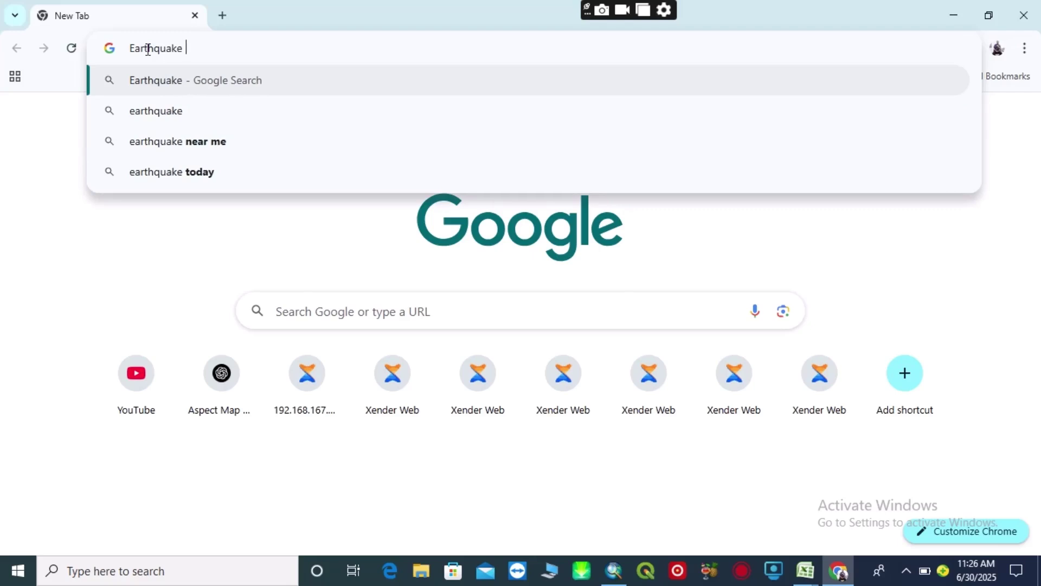
pyautogui.write(' c')
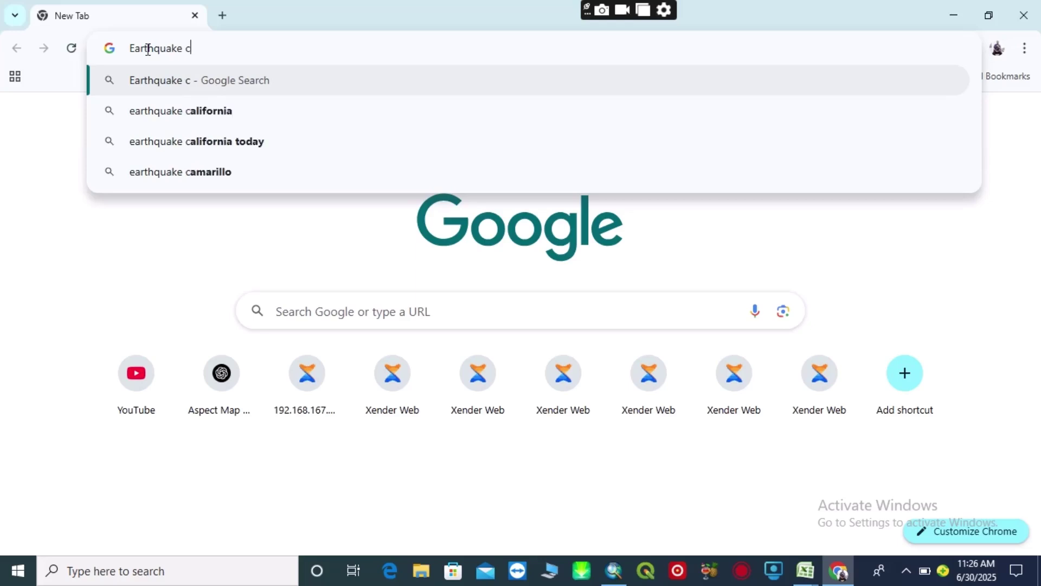
pyautogui.write('ata')
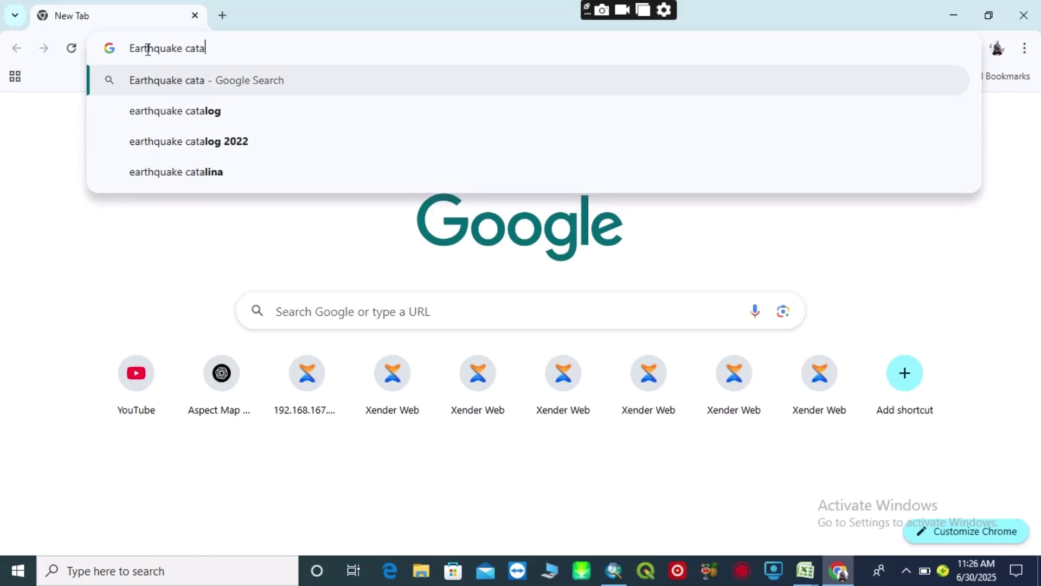
pyautogui.write('log')
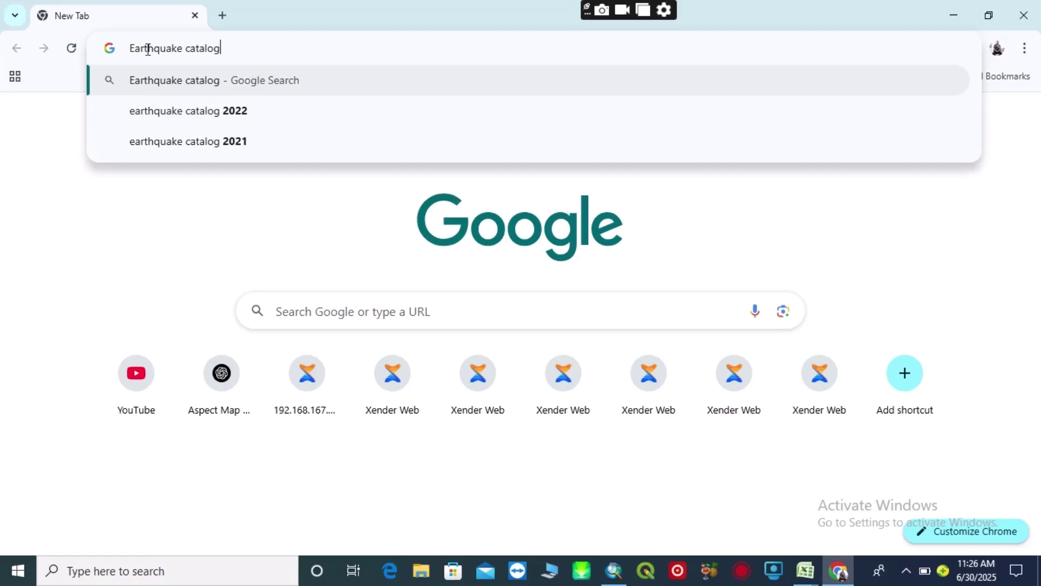
pyautogui.press('Return')
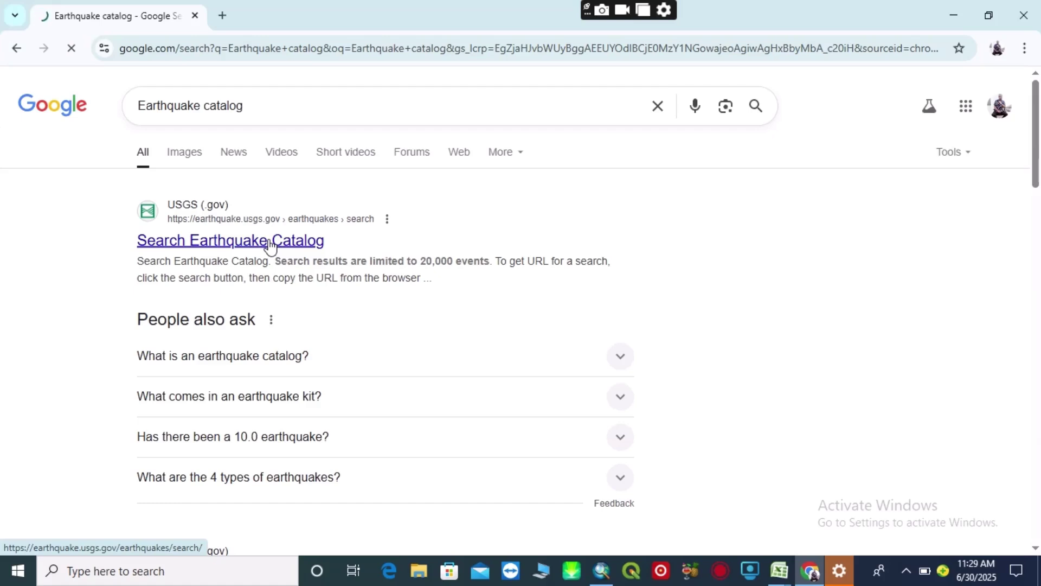
pyautogui.click(270, 243)
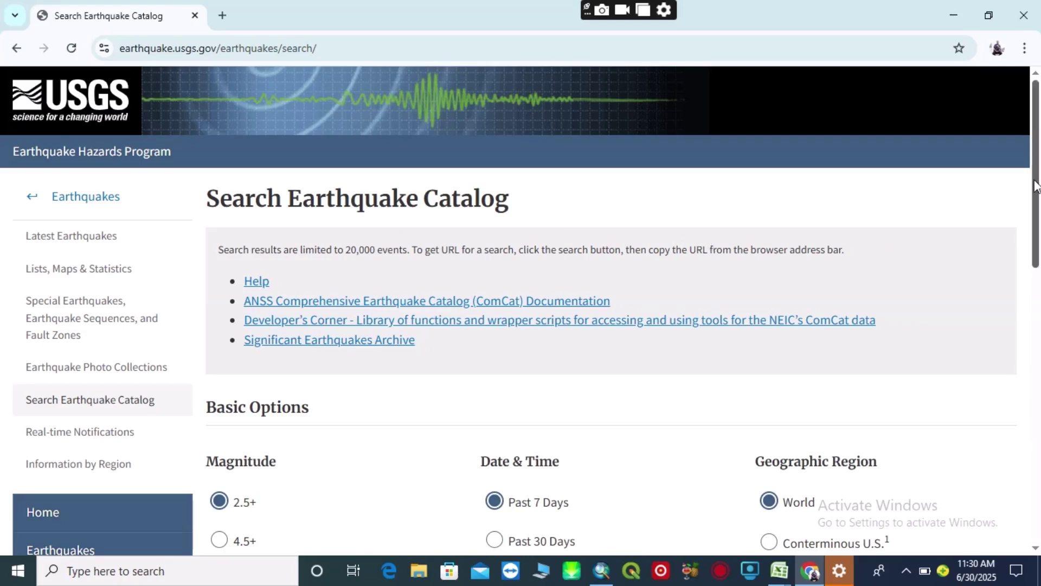
# - Choose a custom magnitude range in the basic options and set the minimum magnitude to 2
pyautogui.moveTo(1035, 186); pyautogui.dragTo(1036, 274)
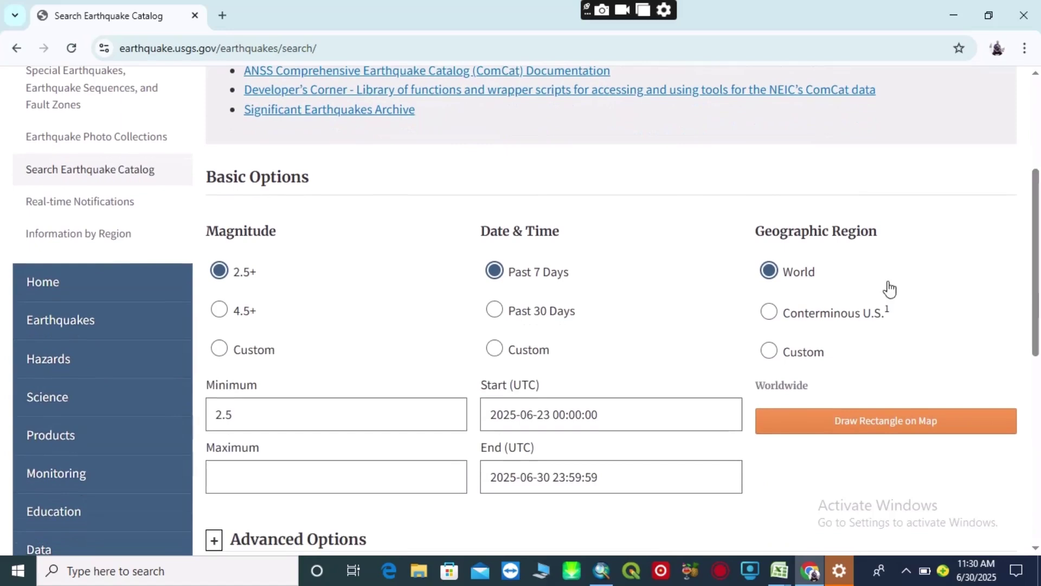
pyautogui.click(220, 354)
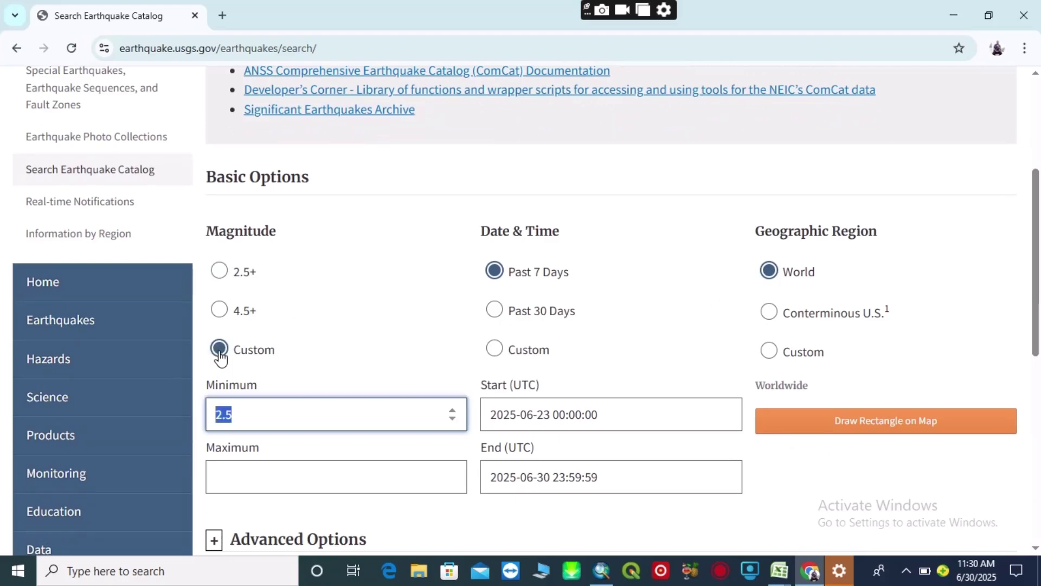
pyautogui.click(237, 414)
pyautogui.press('BackSpace')
pyautogui.press('BackSpace')
pyautogui.click(500, 351)
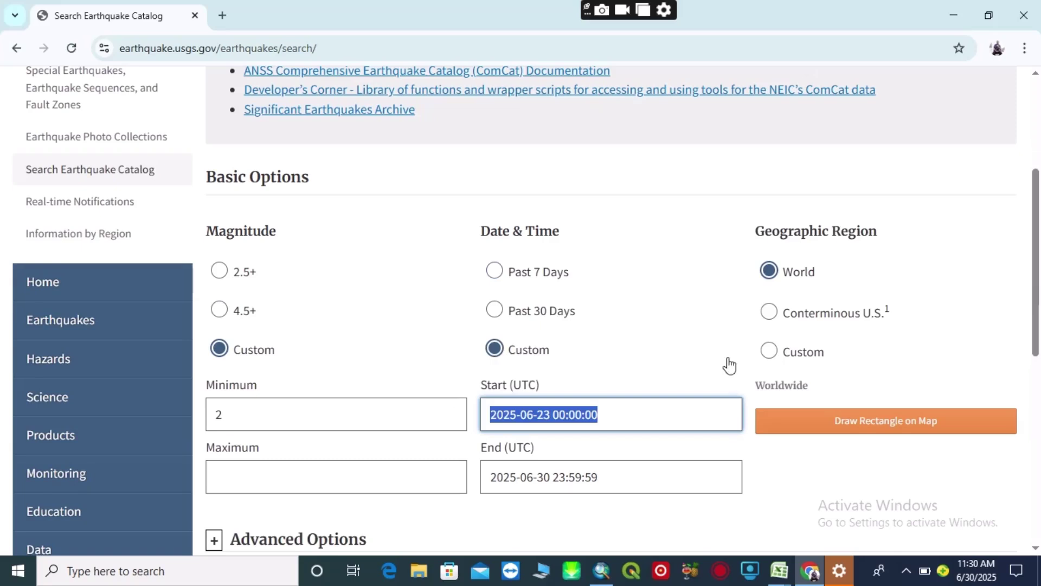
pyautogui.click(769, 353)
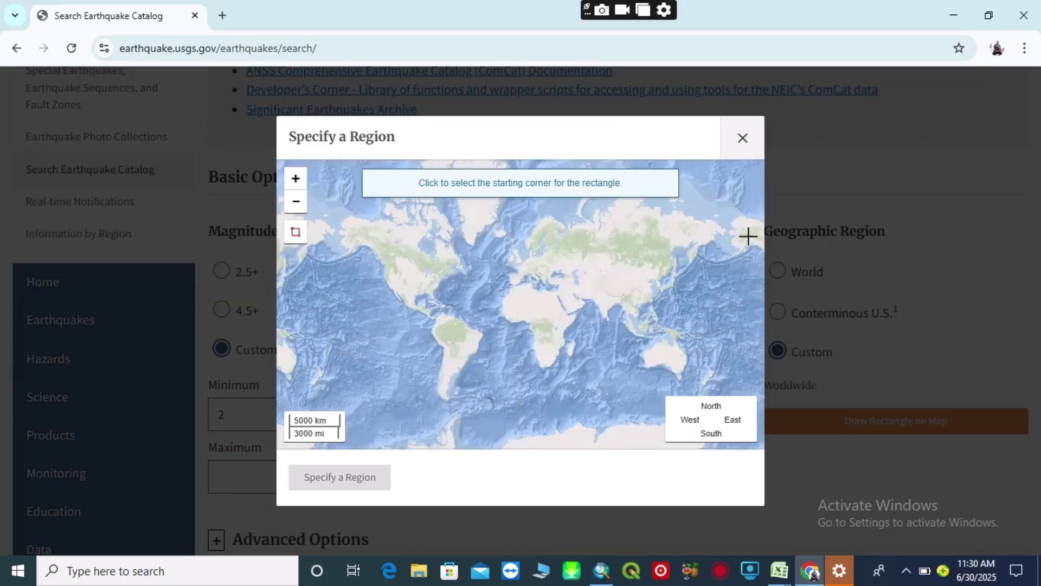
pyautogui.click(739, 142)
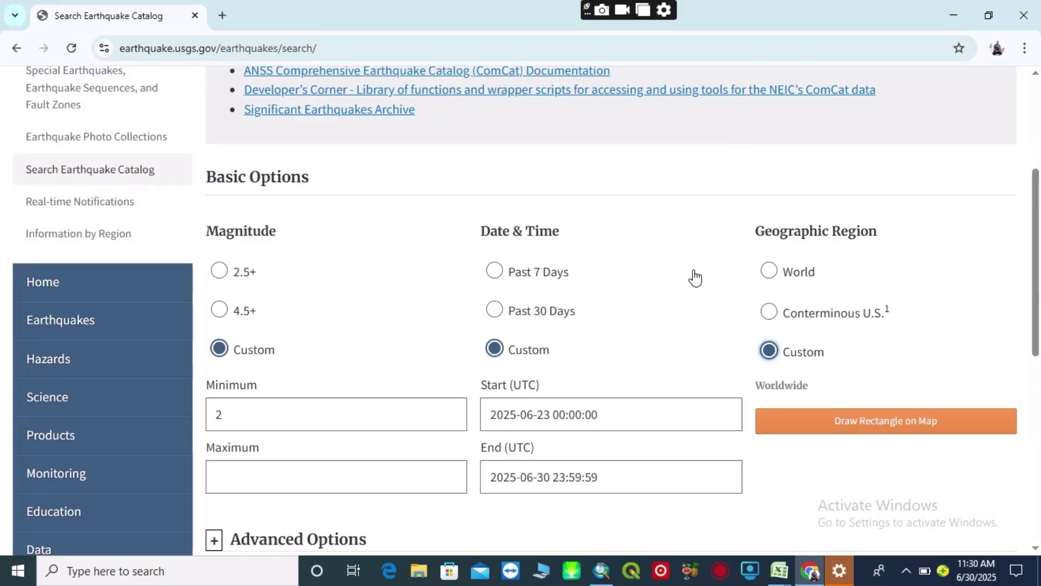
pyautogui.click(768, 271)
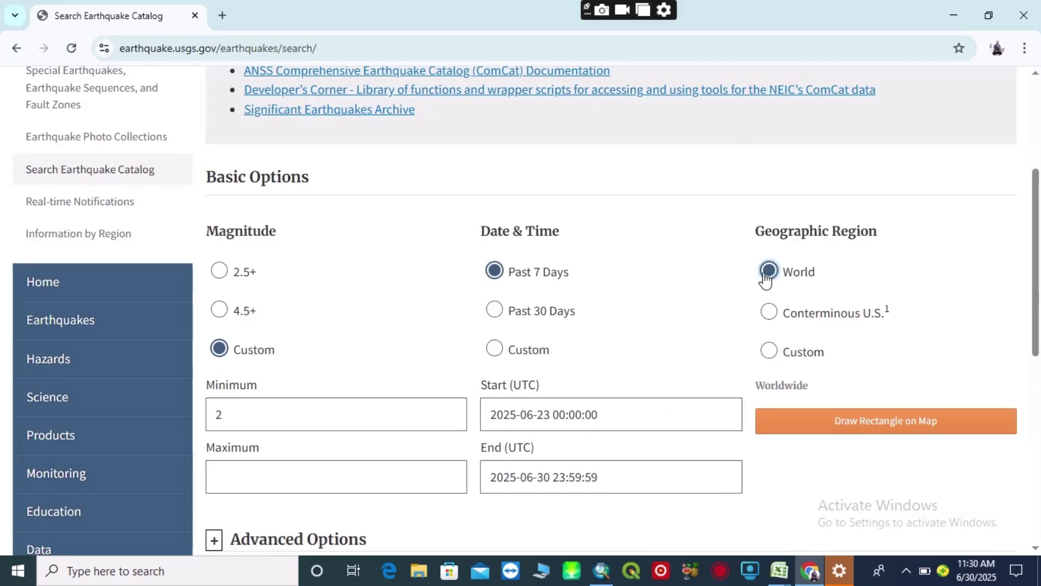
pyautogui.click(495, 349)
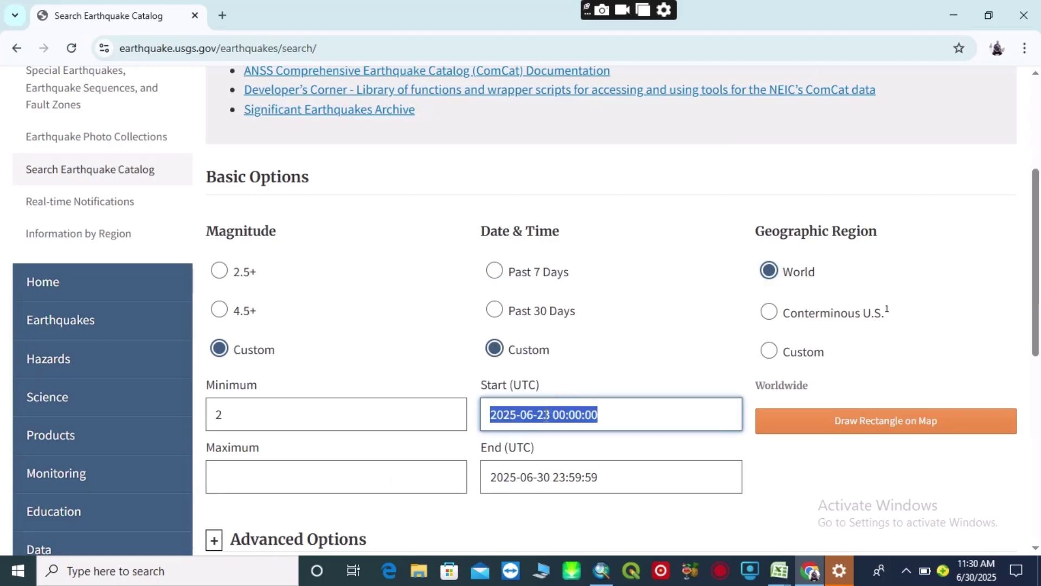
pyautogui.click(517, 415)
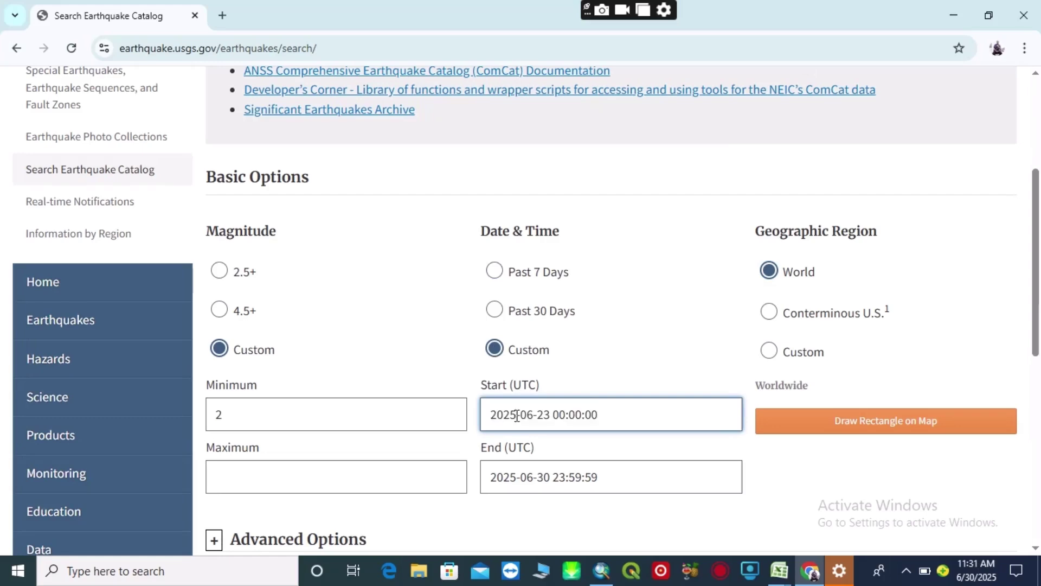
pyautogui.press('BackSpace')
pyautogui.press('BackSpace')
pyautogui.write('1')
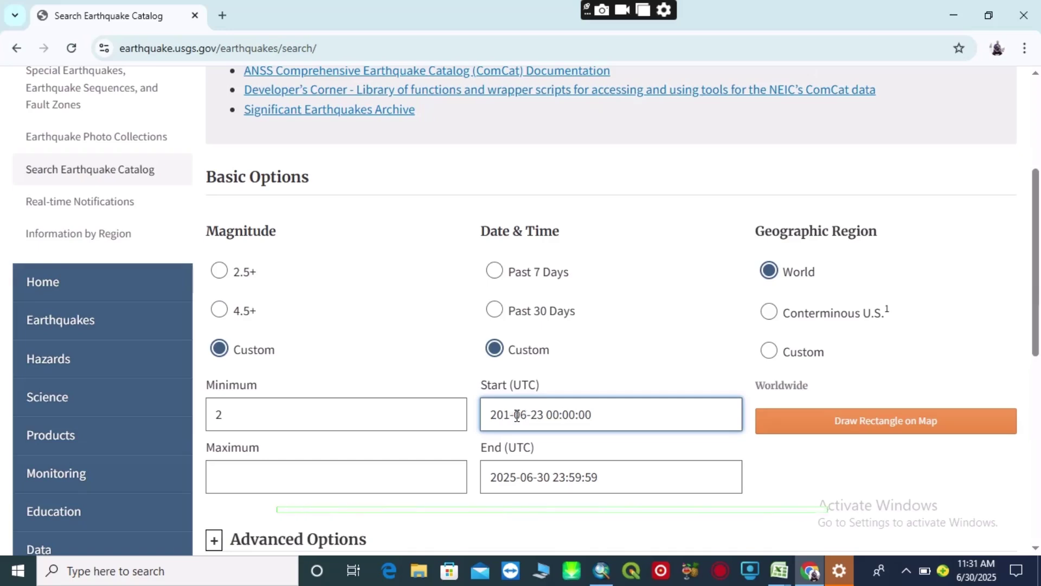
pyautogui.write('5')
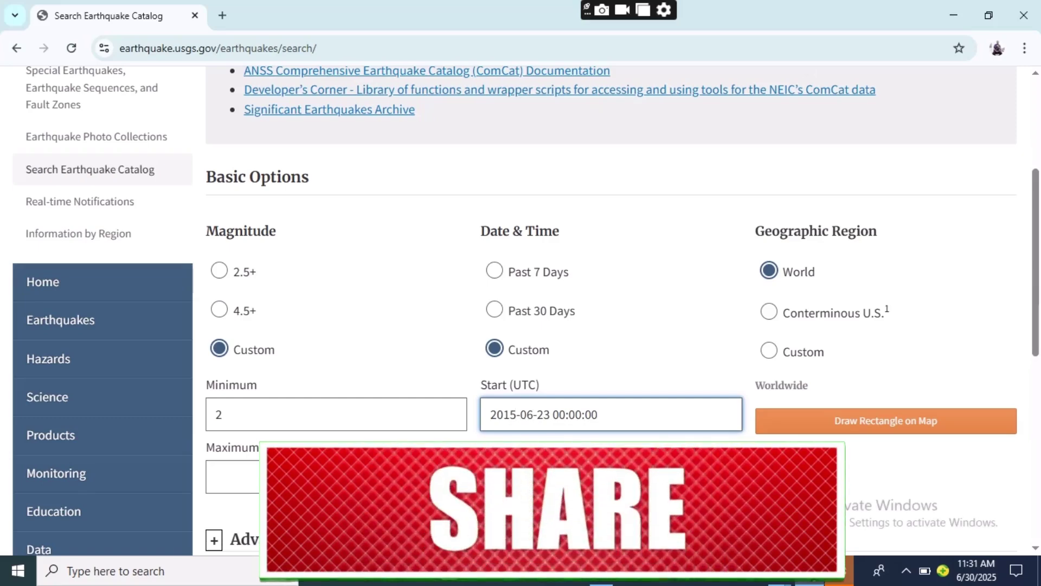
pyautogui.press('Tab')
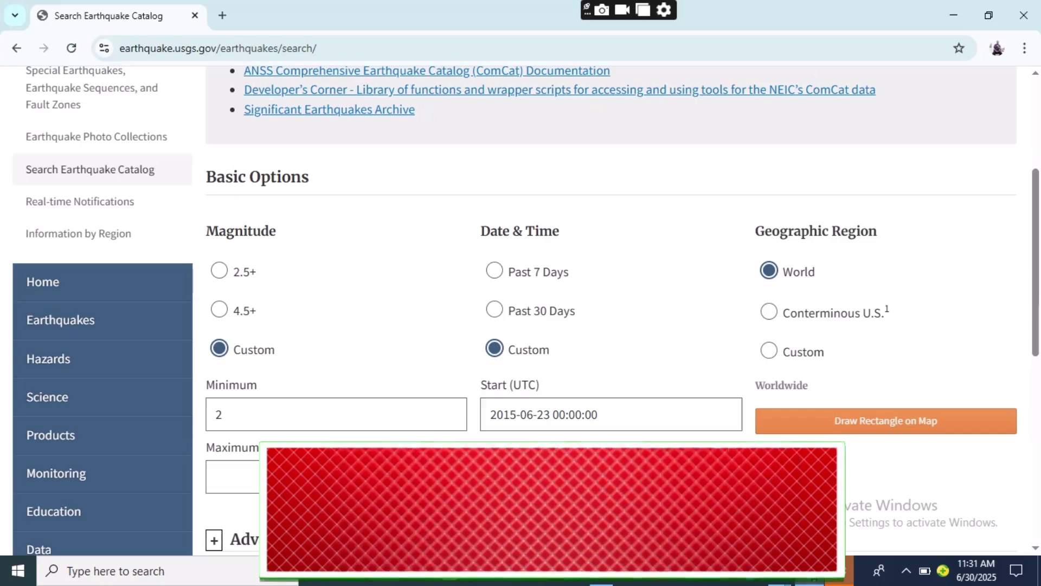
pyautogui.write('2022-06-30 23:59:59')
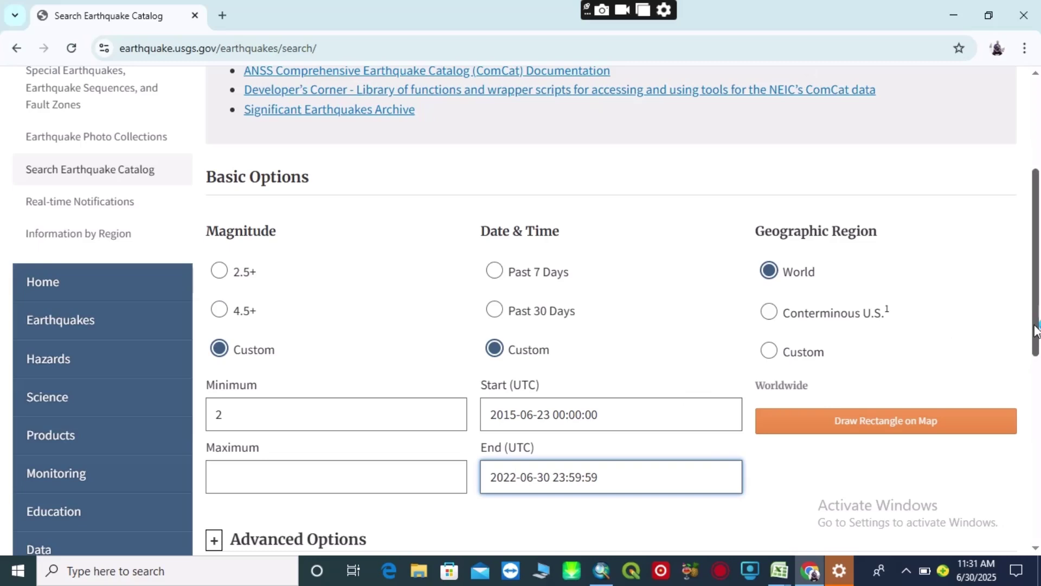
# - Set the geographic region to Custom and close the region map without drawing a rectangle
pyautogui.moveTo(1035, 331)
pyautogui.mouseDown()
pyautogui.moveTo(1035, 433)
pyautogui.moveTo(1033, 305)
pyautogui.moveTo(1034, 340)
pyautogui.mouseUp()
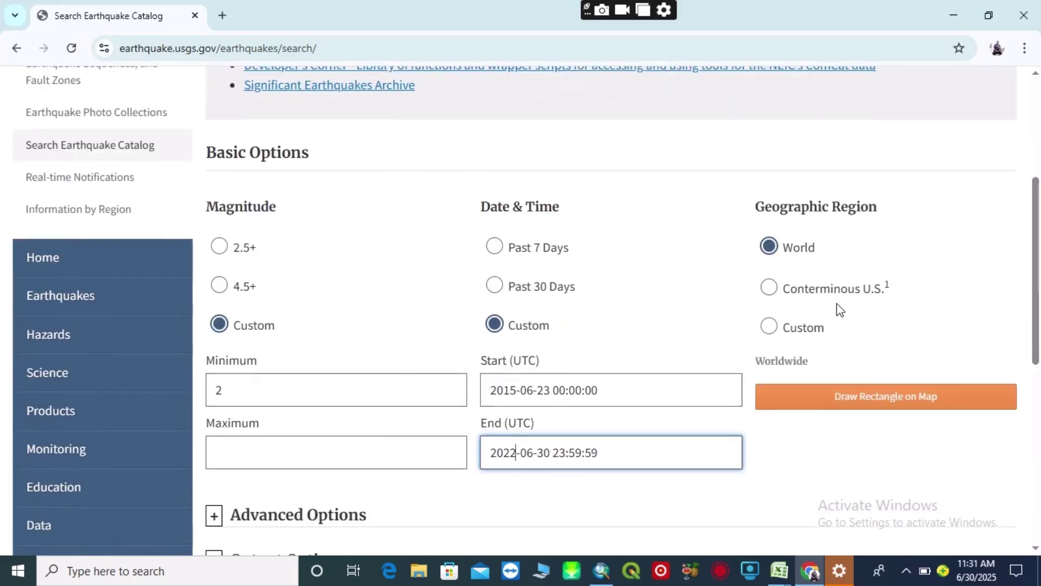
pyautogui.click(769, 327)
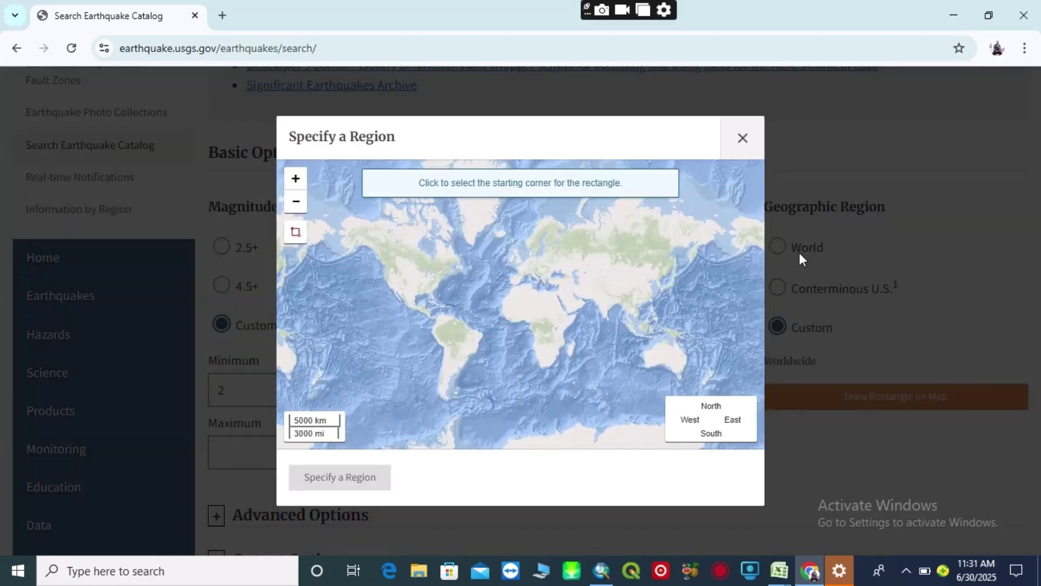
pyautogui.click(742, 140)
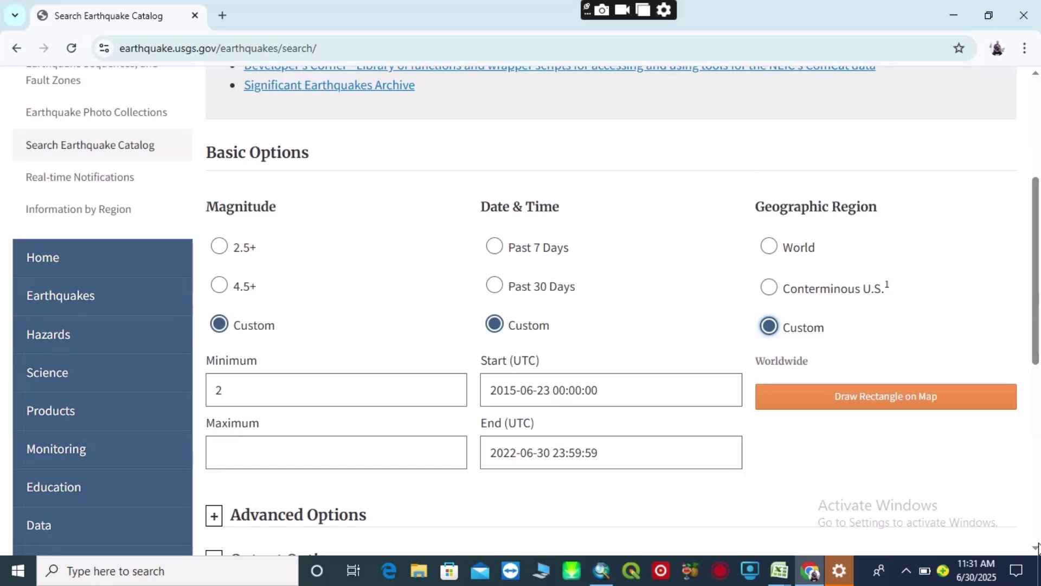
# - Expand the Advanced Options section and bring its geographic region coordinate fields into view
pyautogui.scroll(-4, 1037, 547)
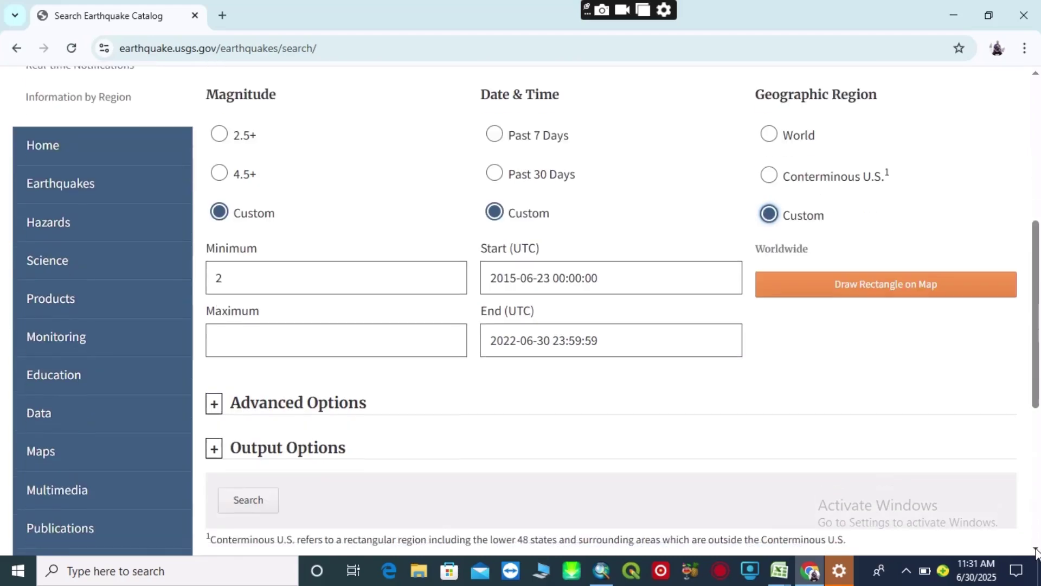
pyautogui.scroll(-5, 1035, 550)
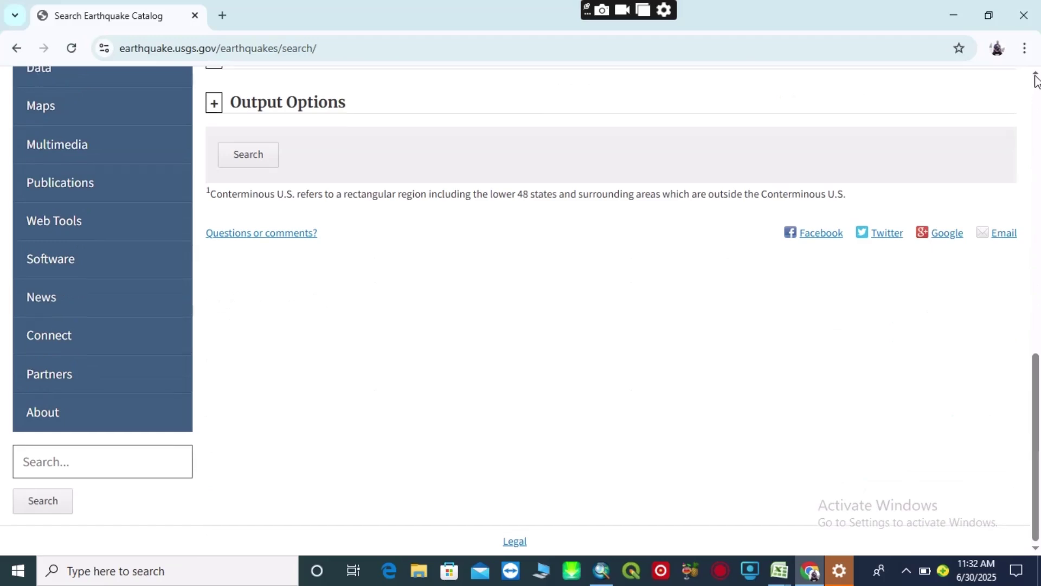
pyautogui.scroll(6, 1036, 78)
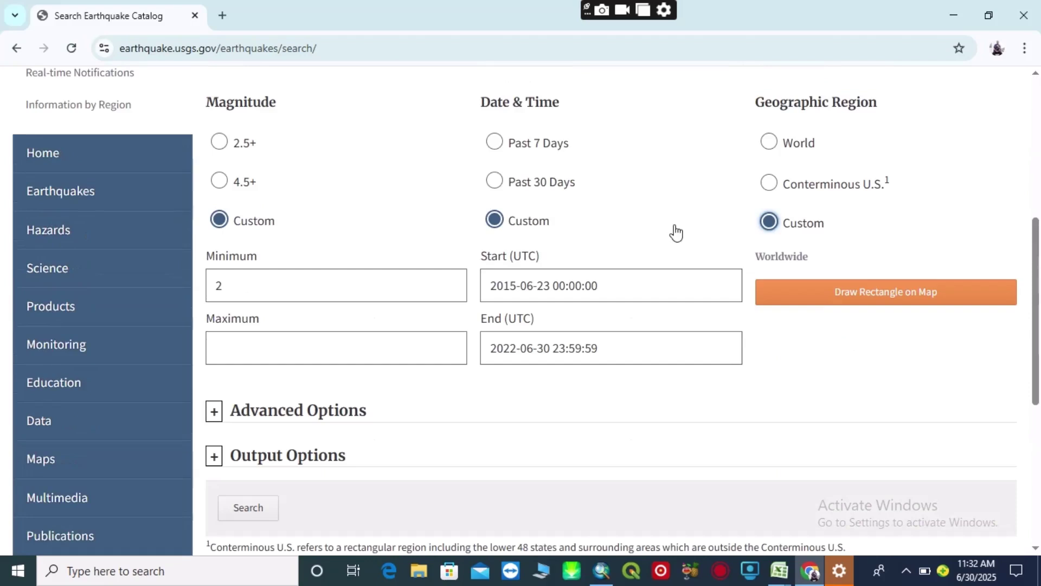
pyautogui.click(216, 419)
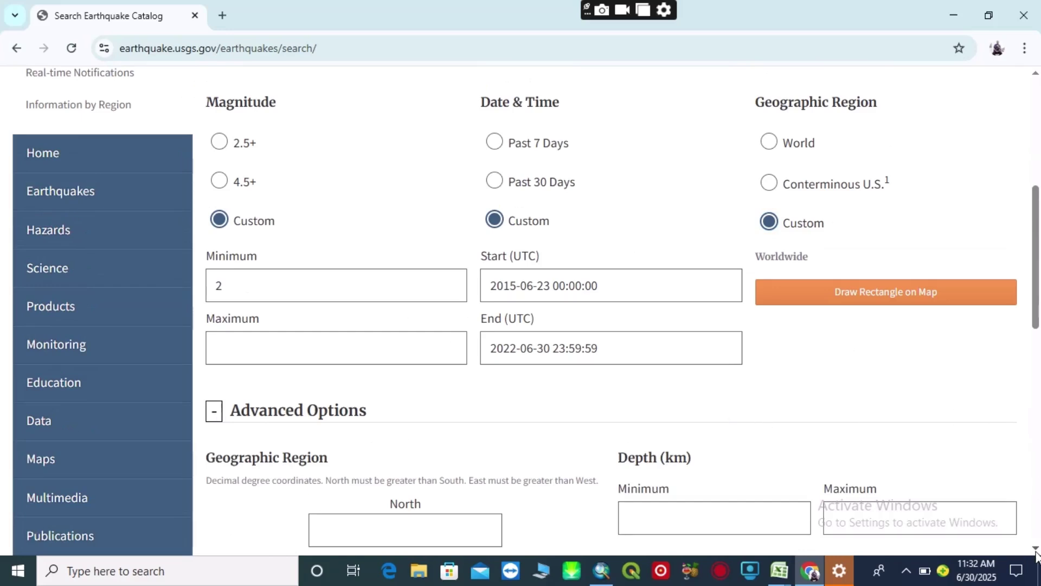
pyautogui.scroll(-4, 1036, 552)
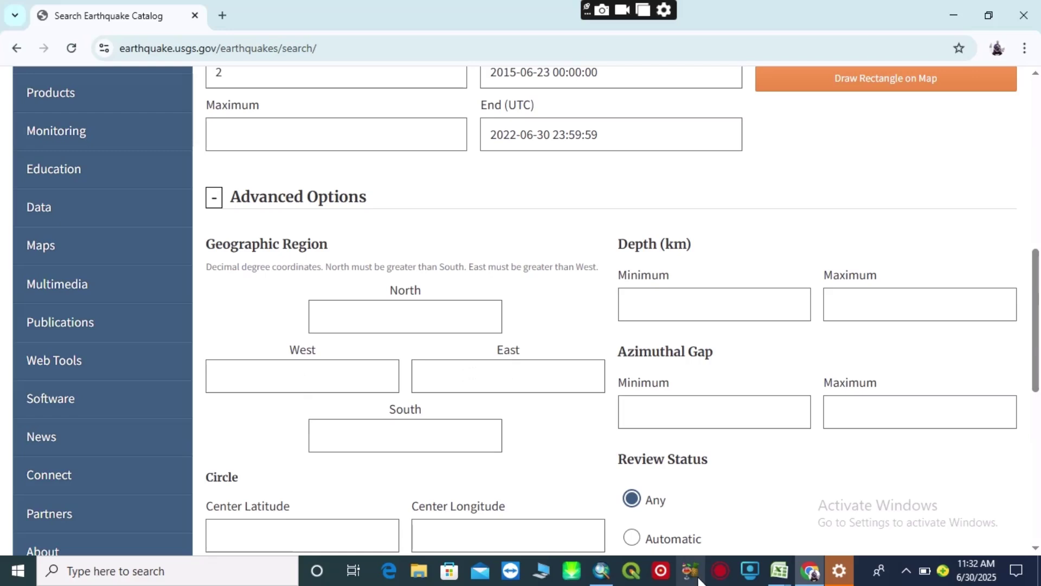
# - Switch to ArcMap, open the source properties of the BGD_adm0 layer and copy its top extent value
pyautogui.moveTo(603, 574)
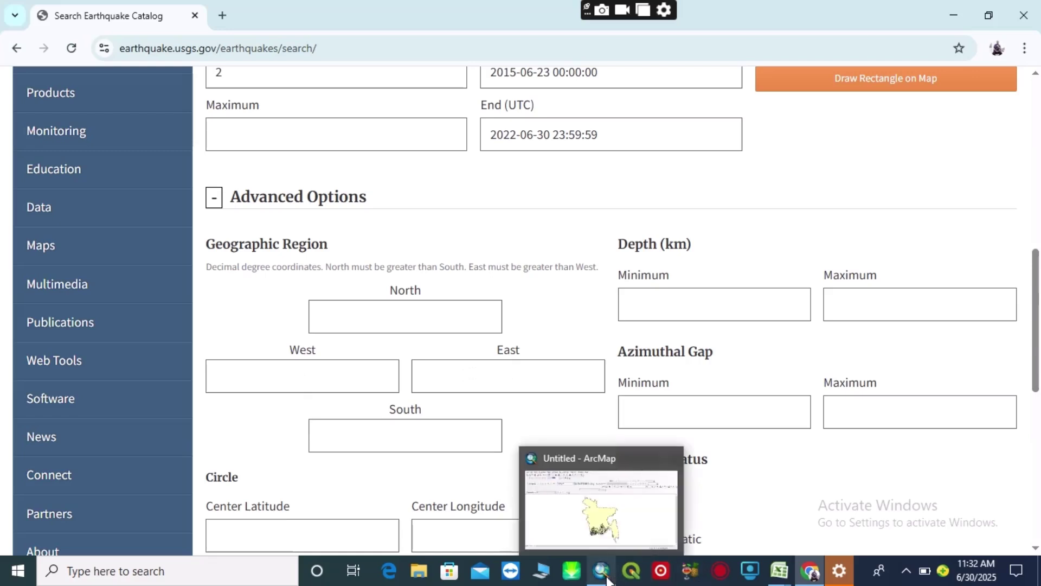
pyautogui.click(595, 513)
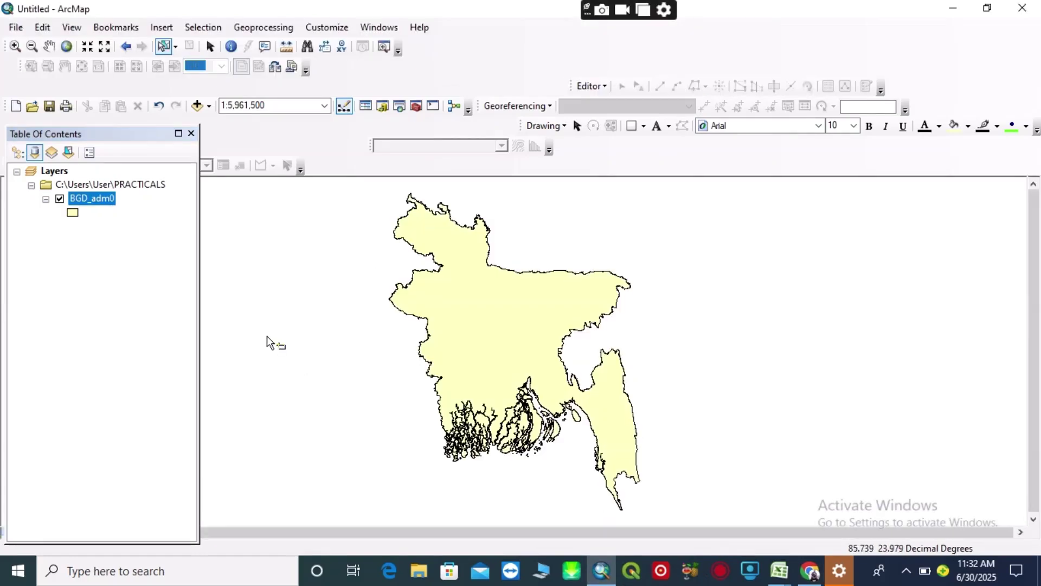
pyautogui.rightClick(97, 203)
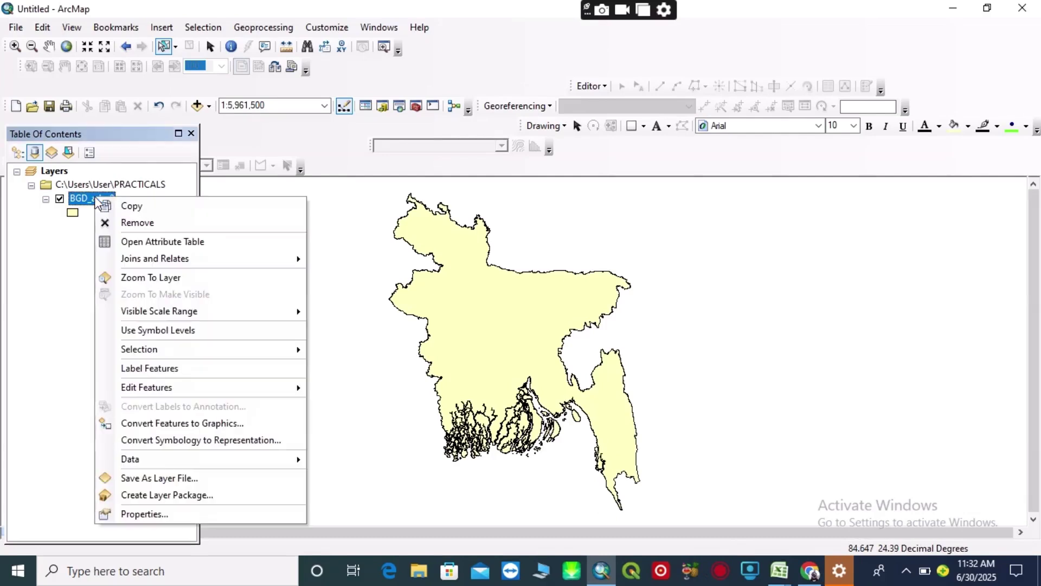
pyautogui.click(157, 515)
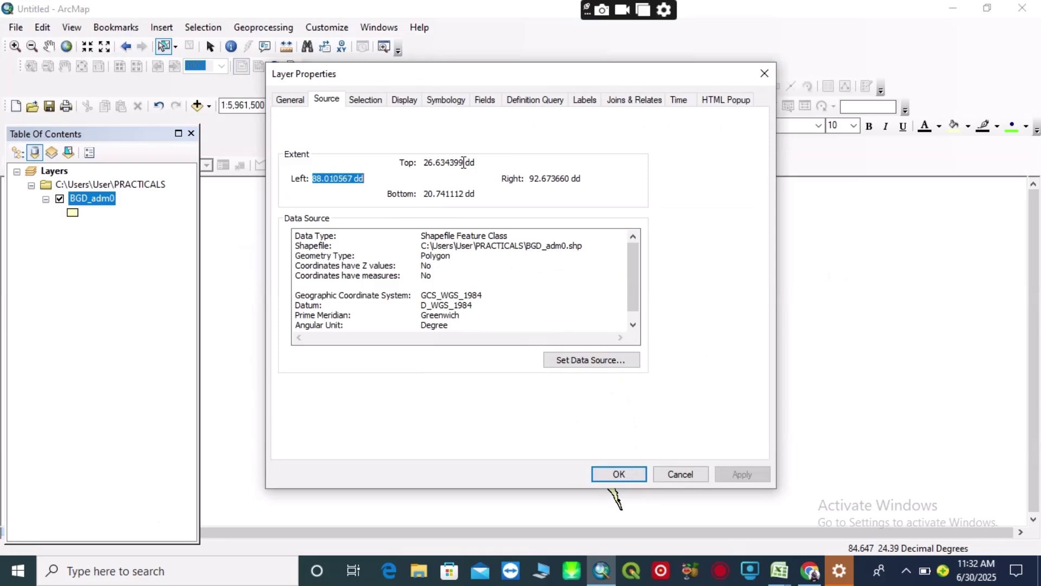
pyautogui.moveTo(464, 163); pyautogui.dragTo(426, 166)
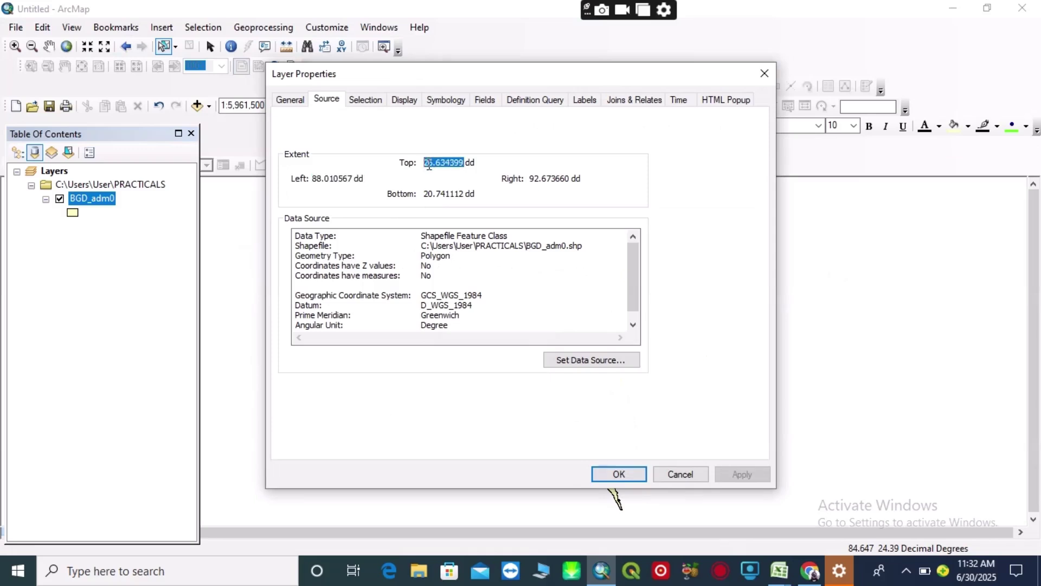
pyautogui.rightClick(428, 166)
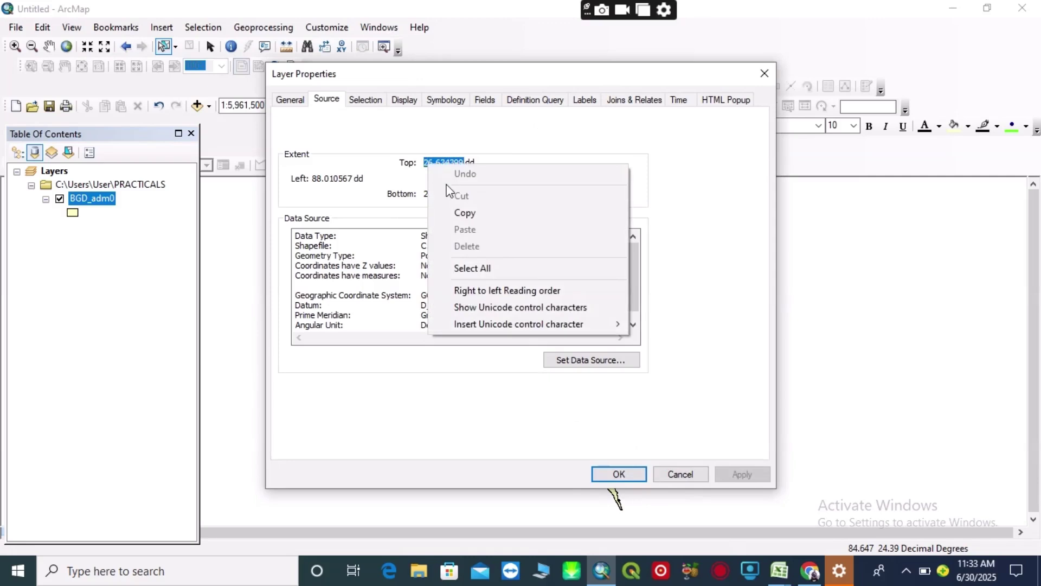
pyautogui.click(464, 212)
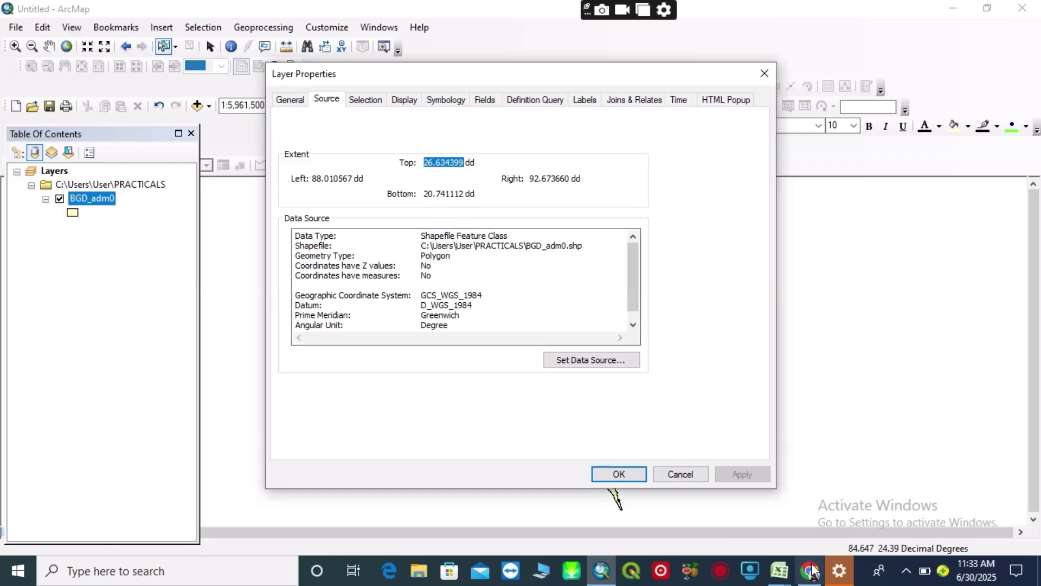
# - Switch back to the earthquake catalog search in Chrome and paste 26.634399 as the region's North coordinate
pyautogui.moveTo(817, 575)
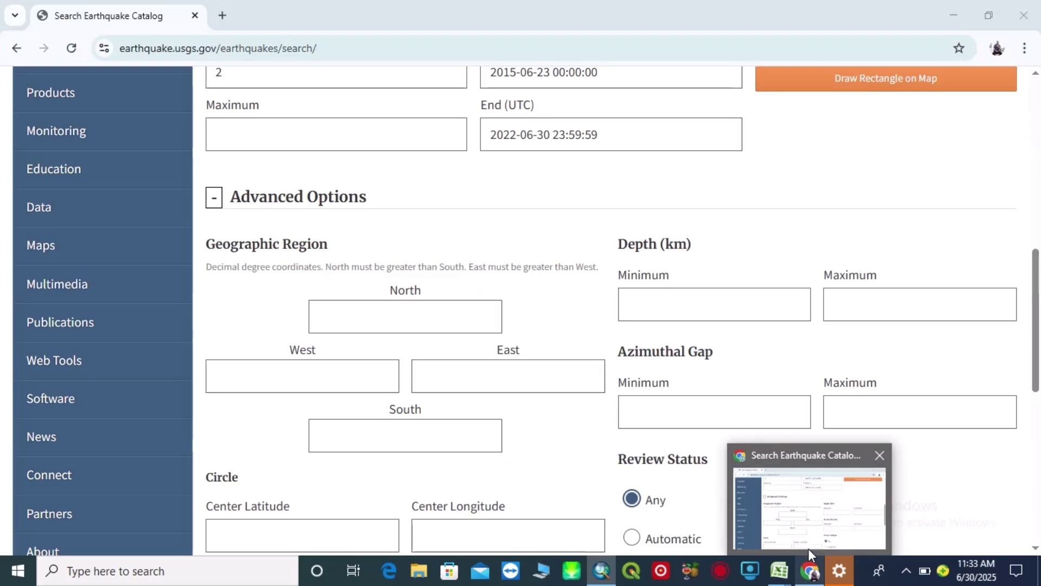
pyautogui.click(807, 534)
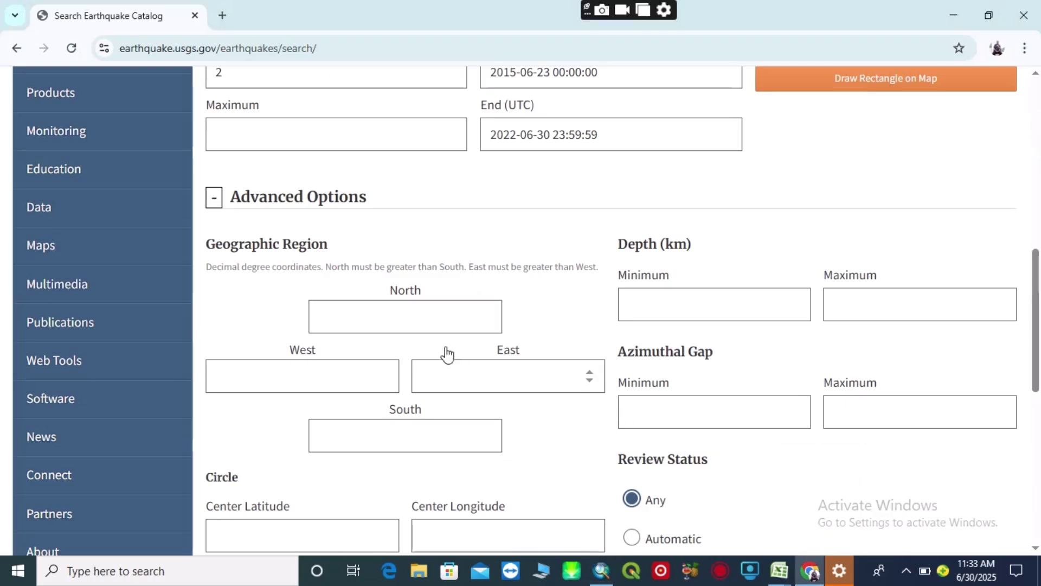
pyautogui.click(397, 316)
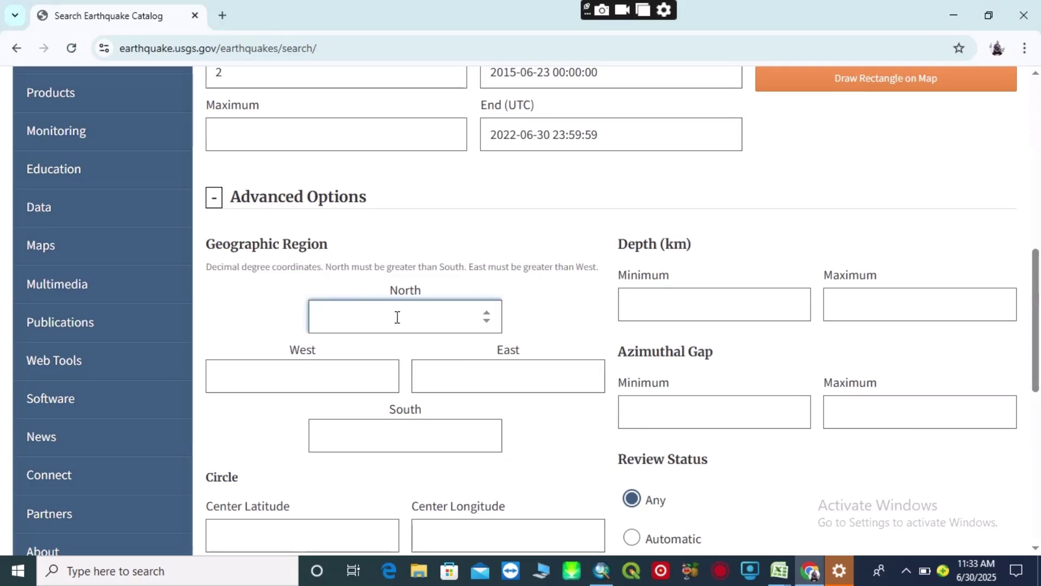
pyautogui.rightClick(399, 322)
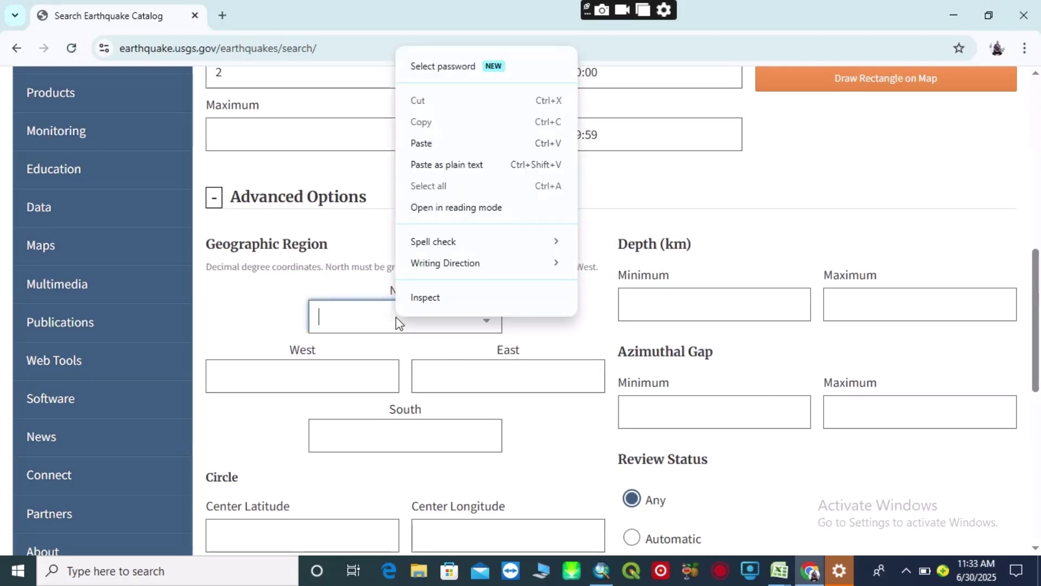
pyautogui.click(421, 143)
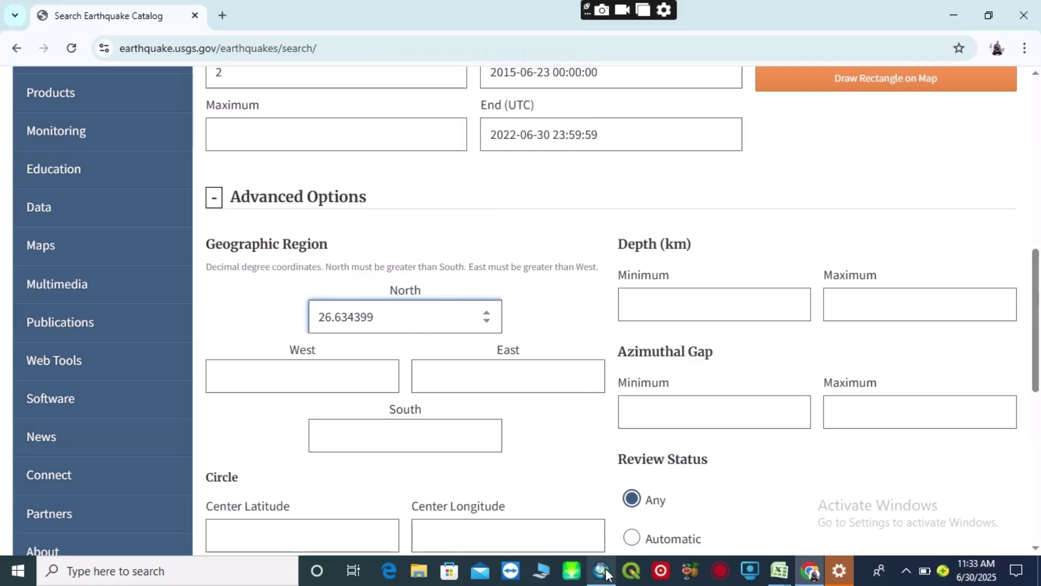
# - Switch to ArcMap and copy the left extent value from the BGD_adm0 layer properties
pyautogui.moveTo(602, 570)
pyautogui.click(602, 522)
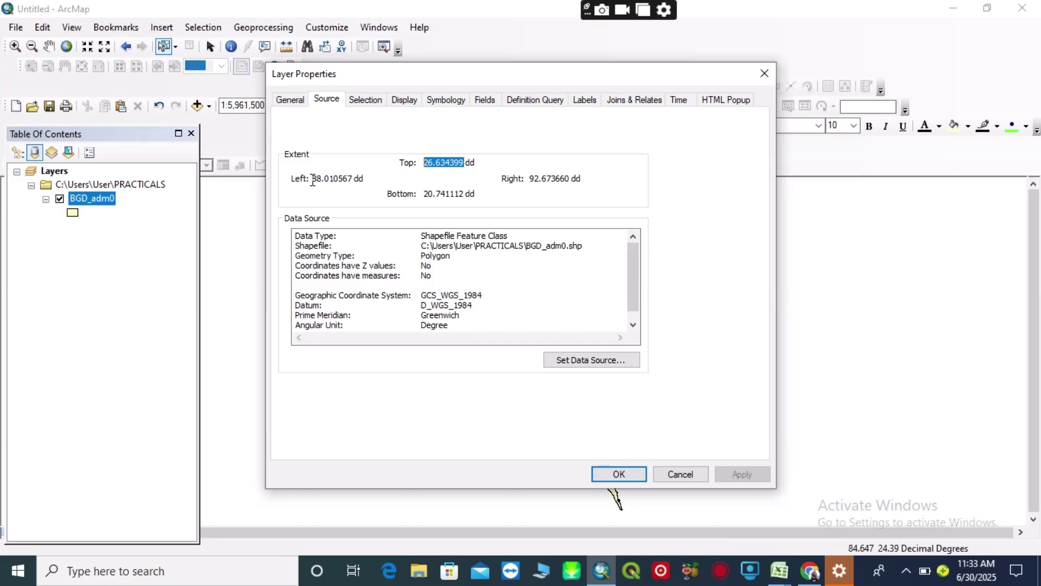
pyautogui.moveTo(313, 180); pyautogui.dragTo(351, 182)
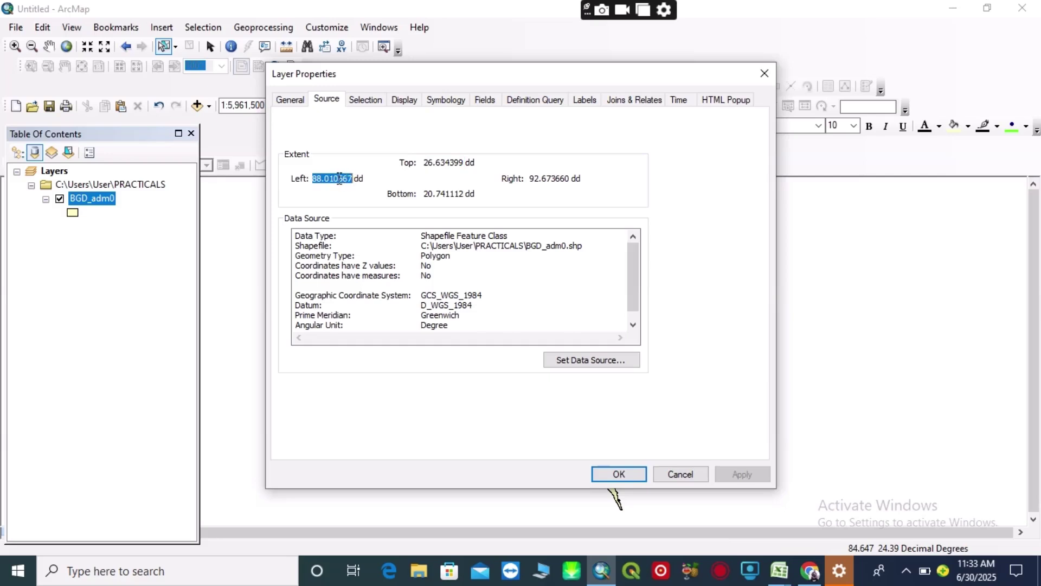
pyautogui.rightClick(338, 178)
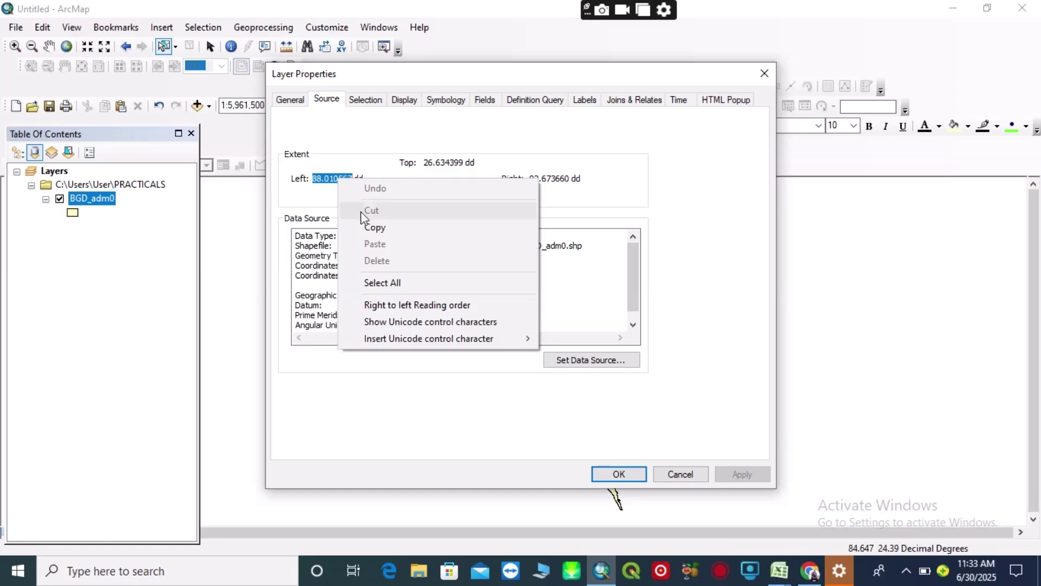
pyautogui.click(372, 227)
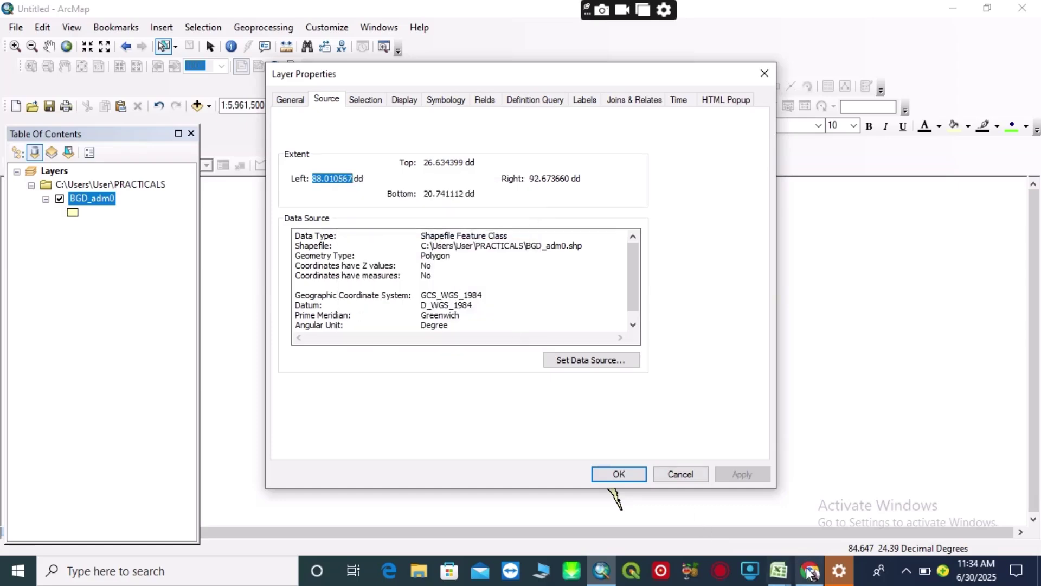
# - Return to the catalog search in Chrome and paste 88.010567 as the region's West coordinate
pyautogui.moveTo(811, 573)
pyautogui.click(796, 437)
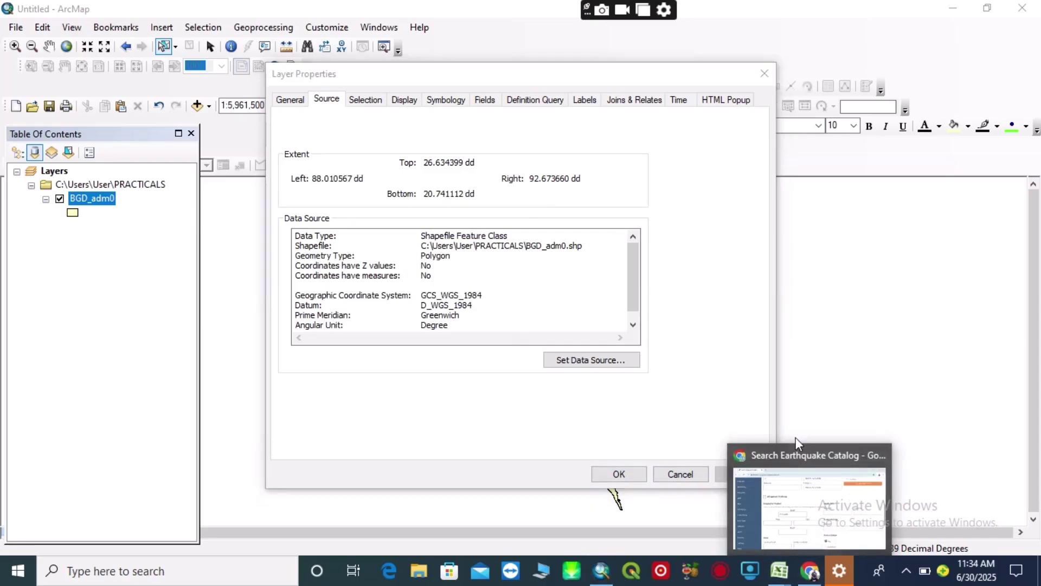
pyautogui.click(799, 481)
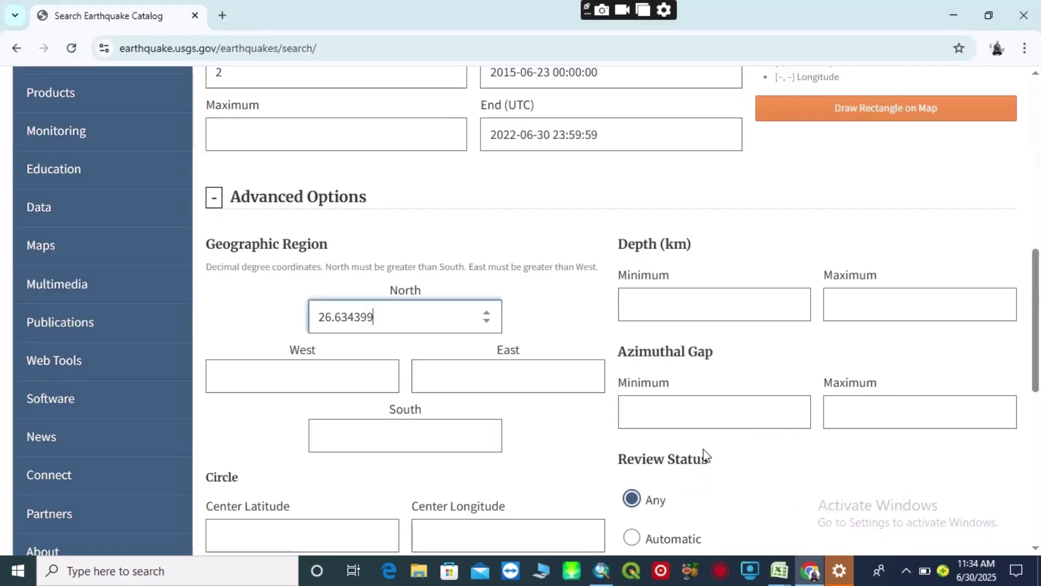
pyautogui.click(249, 383)
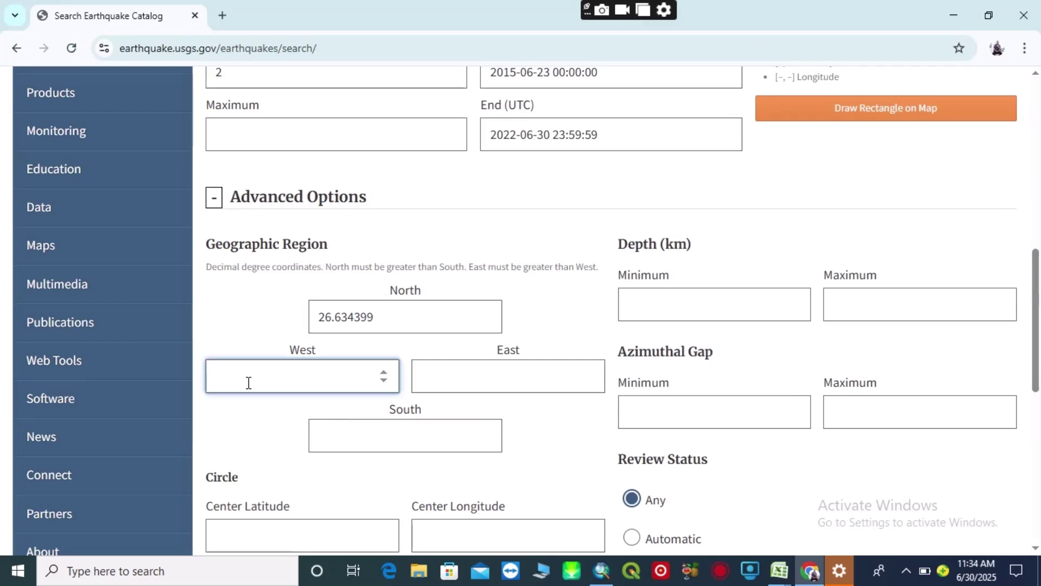
pyautogui.rightClick(249, 384)
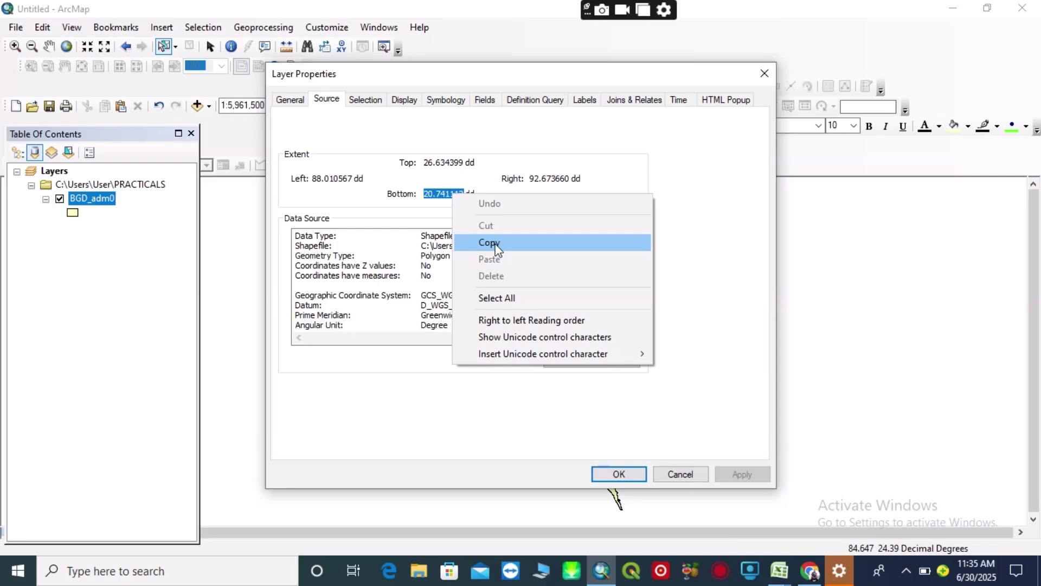
# - Copy the layer's bottom extent value in ArcMap and paste 20.741112 as the South coordinate in the Chrome search form
pyautogui.click(495, 244)
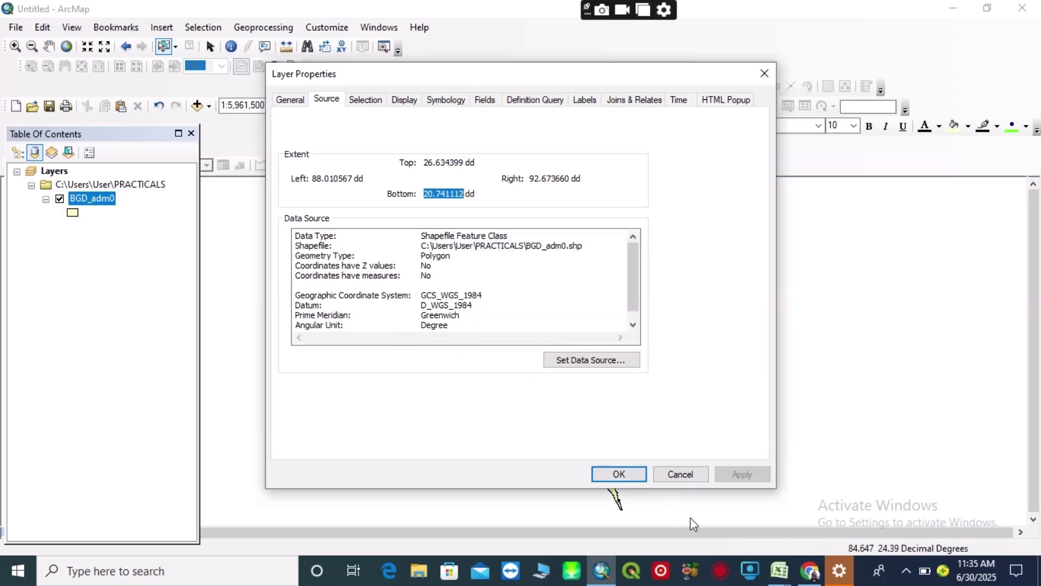
pyautogui.moveTo(809, 570)
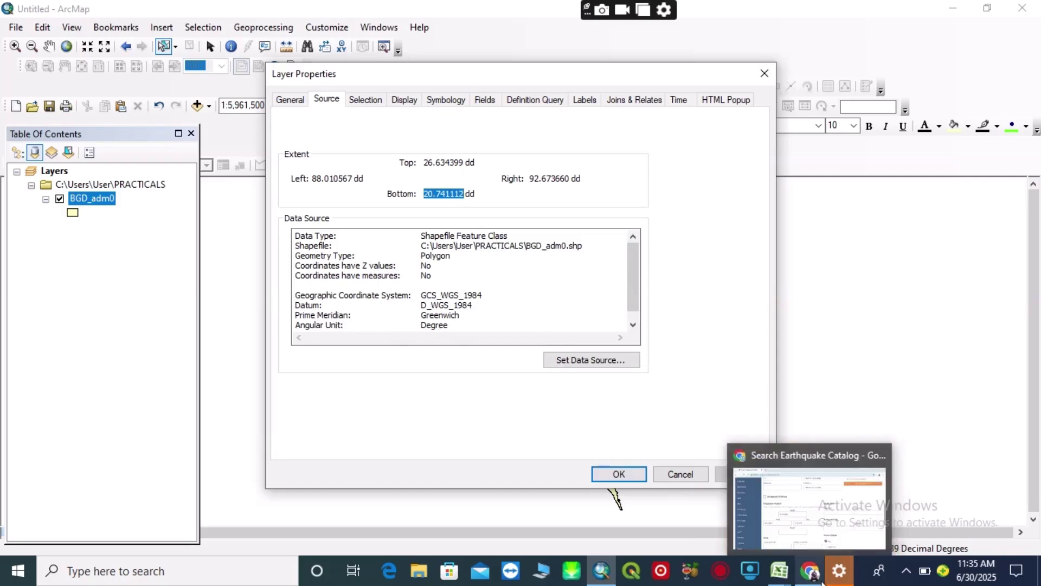
pyautogui.click(814, 539)
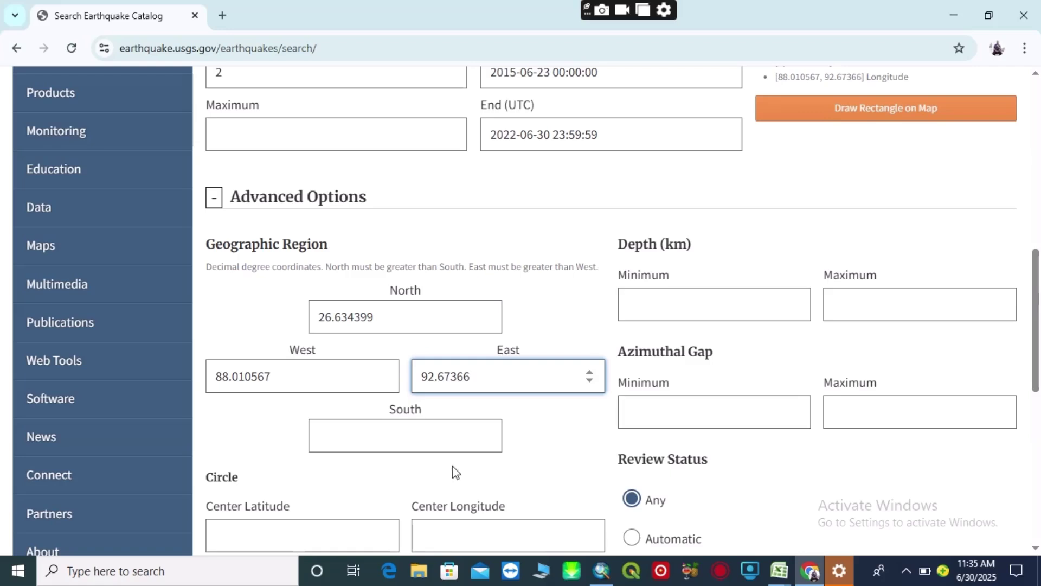
pyautogui.click(390, 448)
pyautogui.rightClick(390, 451)
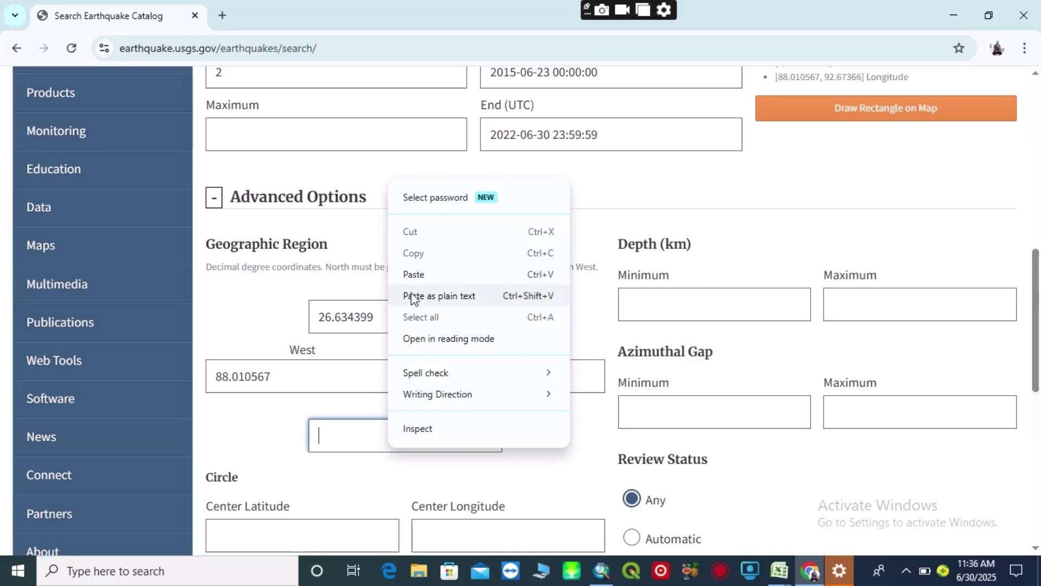
pyautogui.click(415, 275)
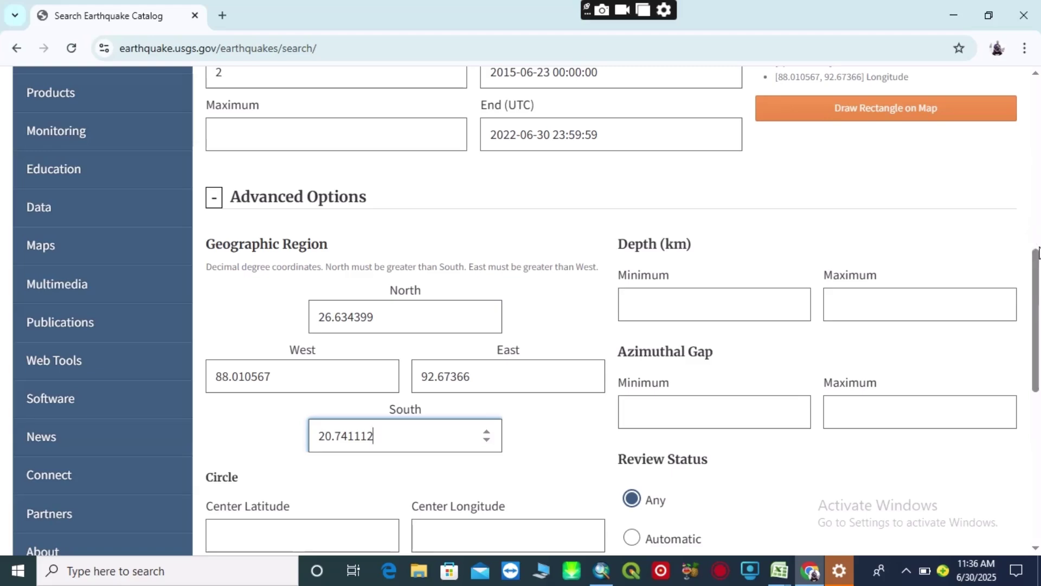
# - Expand the Event Type section of the advanced options and select the Earthquakes category
pyautogui.scroll(7, 1037, 250)
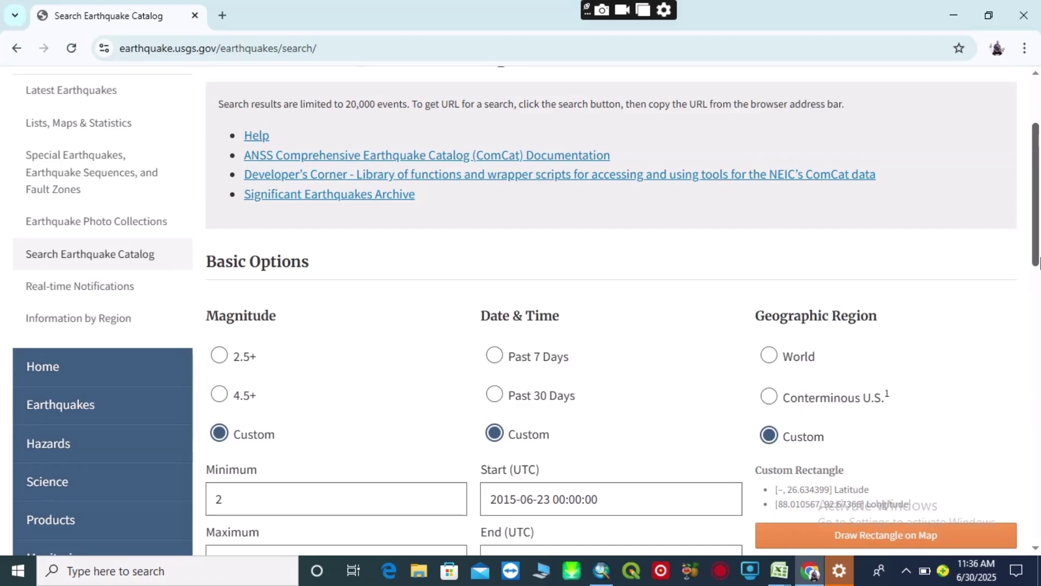
pyautogui.moveTo(1038, 261); pyautogui.dragTo(1036, 455)
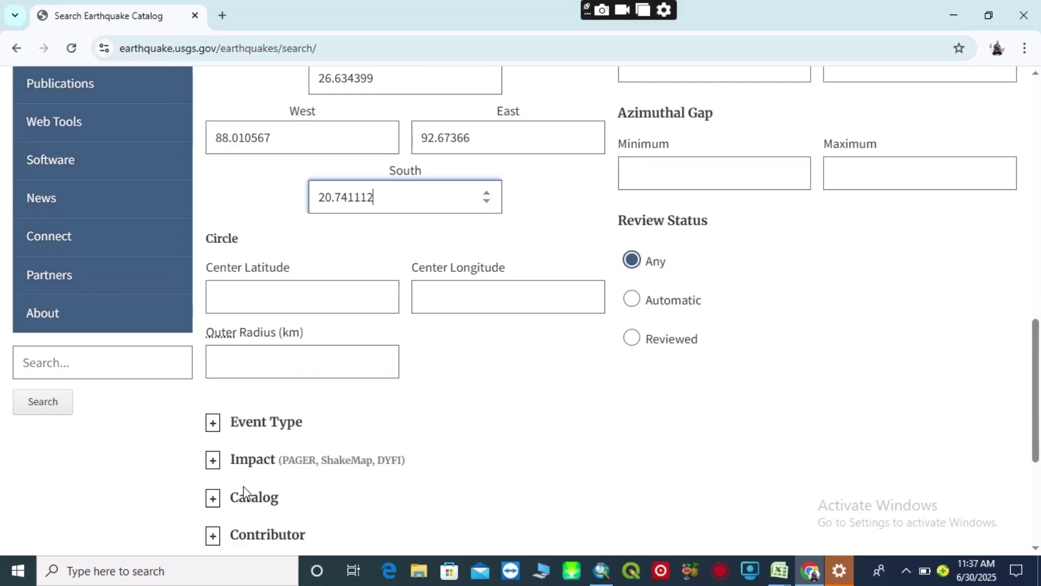
pyautogui.click(213, 430)
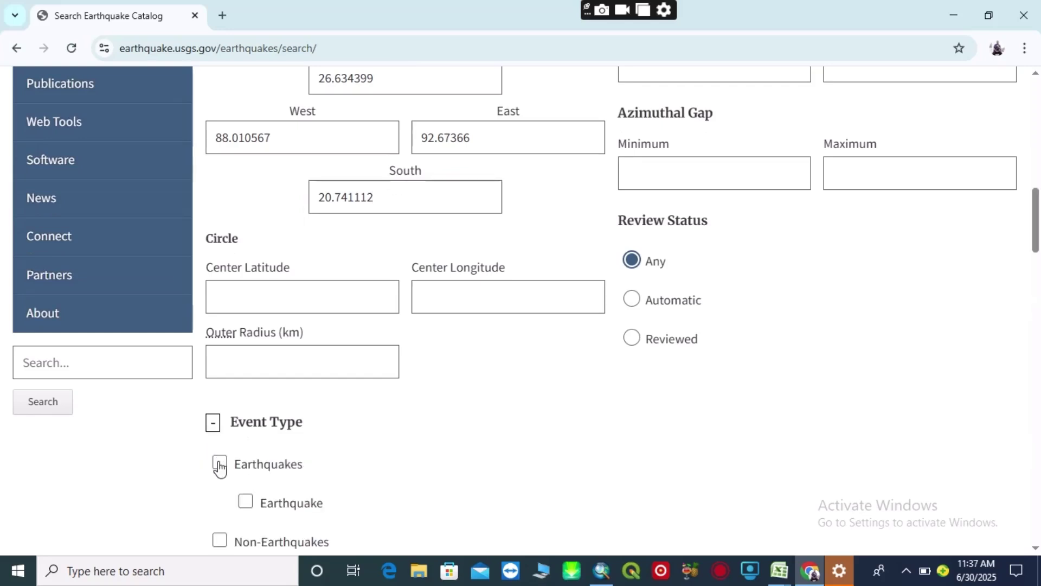
pyautogui.click(220, 465)
# - Expand the Impact (PAGER, ShakeMap, DYFI) section below the event type list
pyautogui.scroll(-5, 1039, 507)
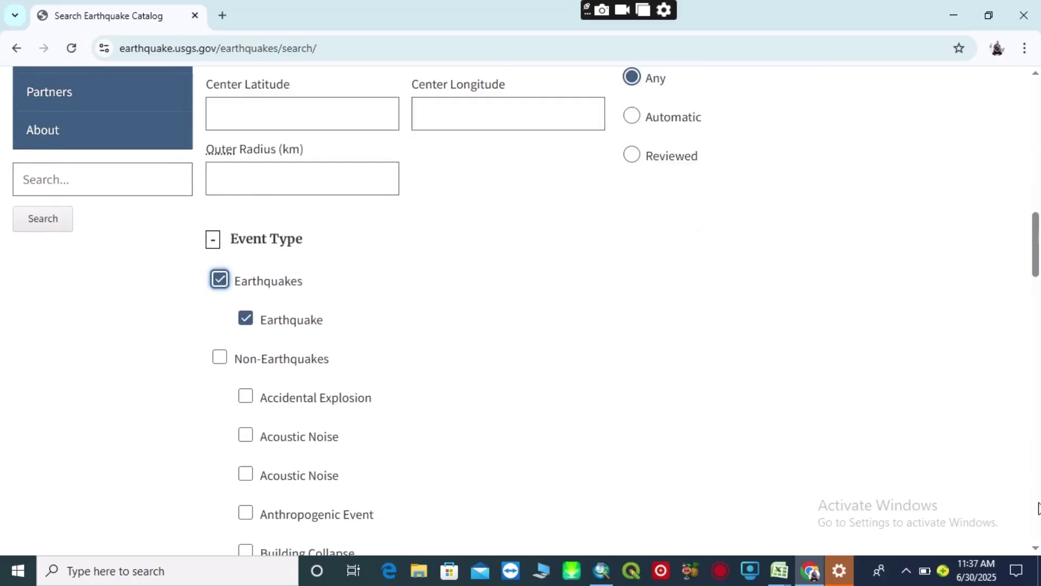
pyautogui.scroll(-2, 1039, 507)
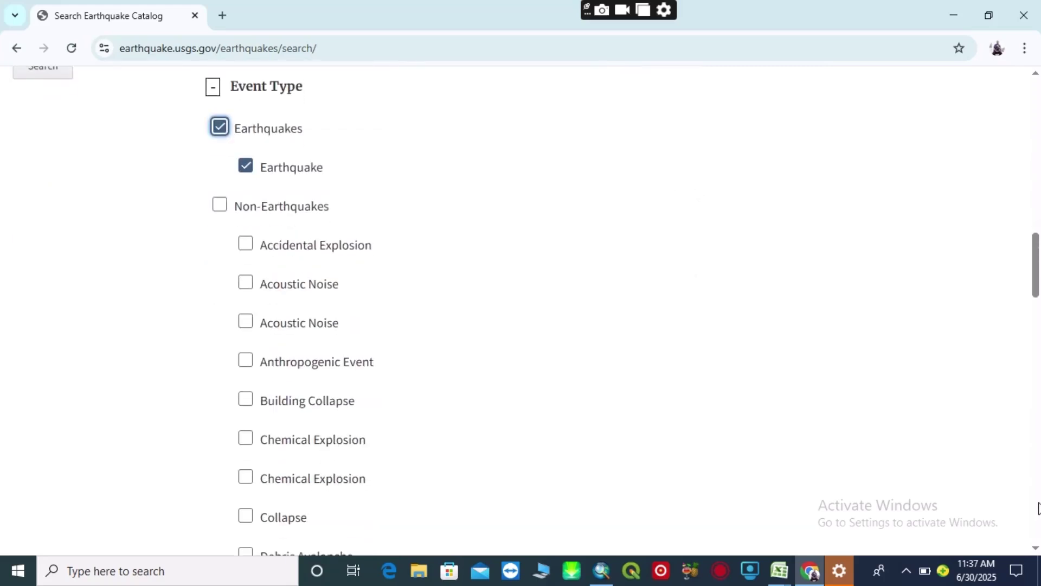
pyautogui.scroll(-5, 1038, 507)
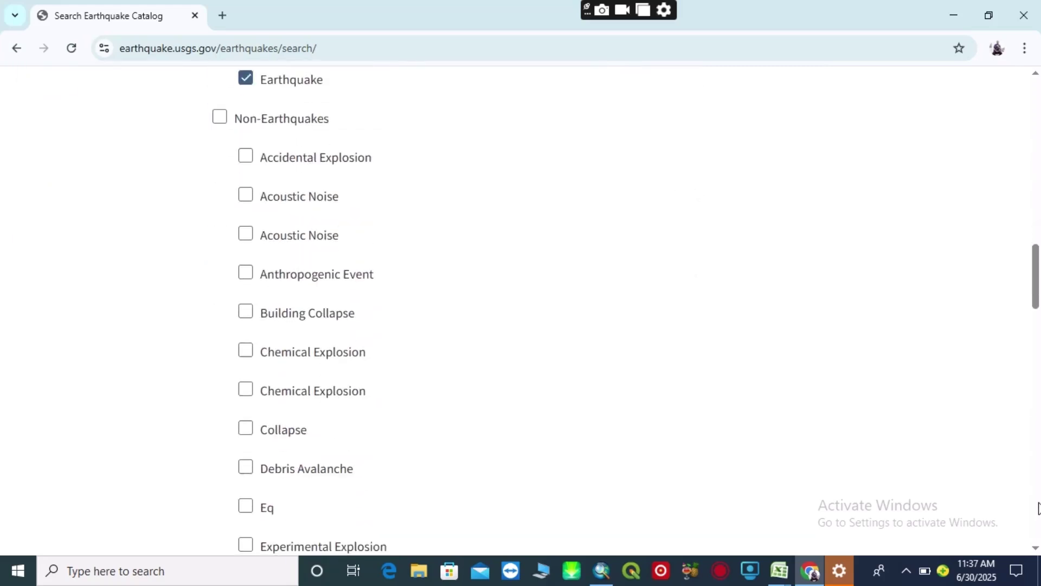
pyautogui.scroll(-4, 1038, 507)
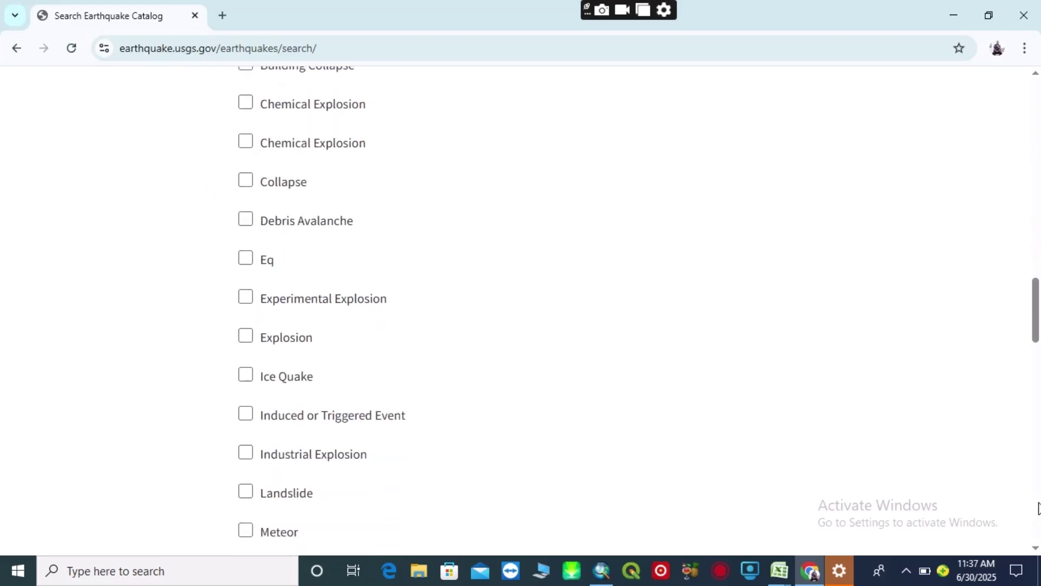
pyautogui.scroll(-10, 682, 419)
pyautogui.scroll(-12, 681, 418)
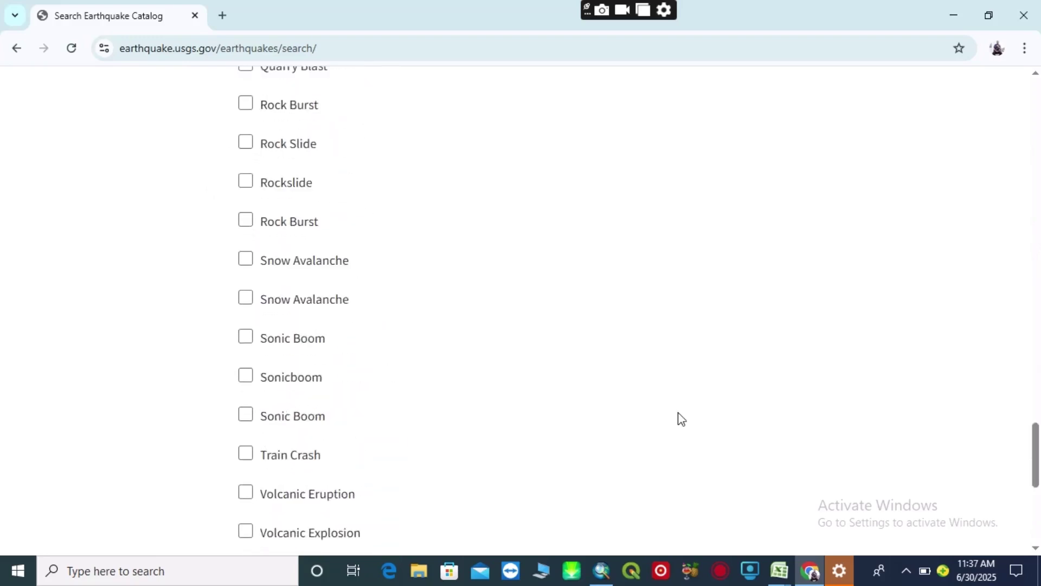
pyautogui.scroll(-3, 681, 419)
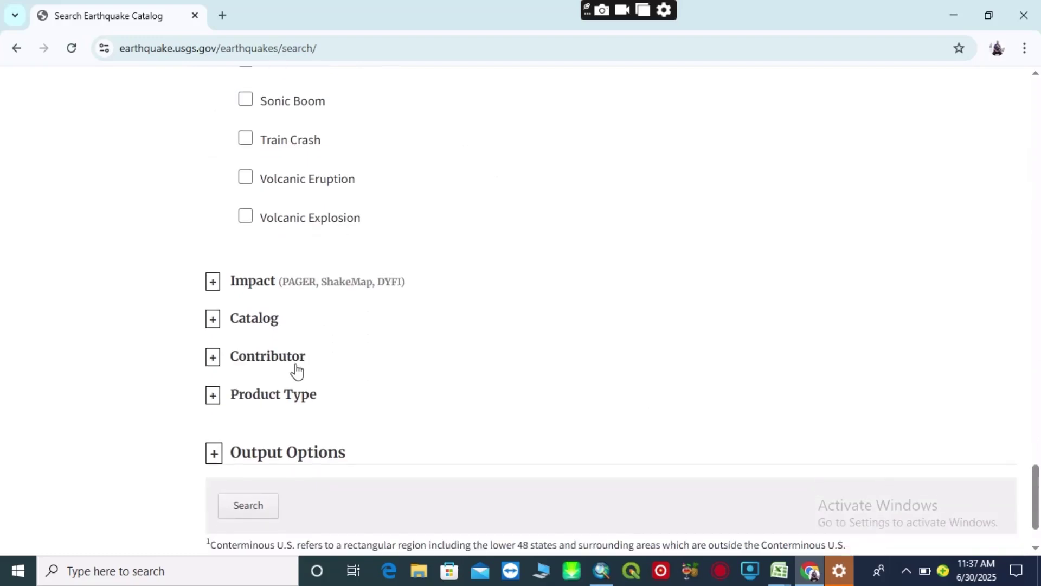
pyautogui.click(212, 285)
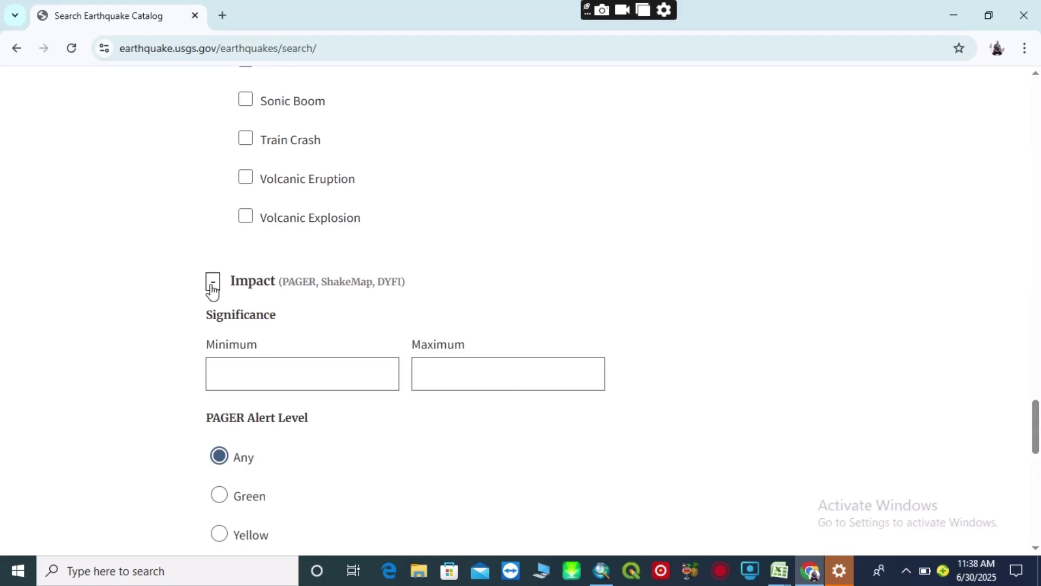
# - Collapse the Impact section, then briefly expand and collapse the Contributor and Product Type sections to review their options
pyautogui.click(212, 286)
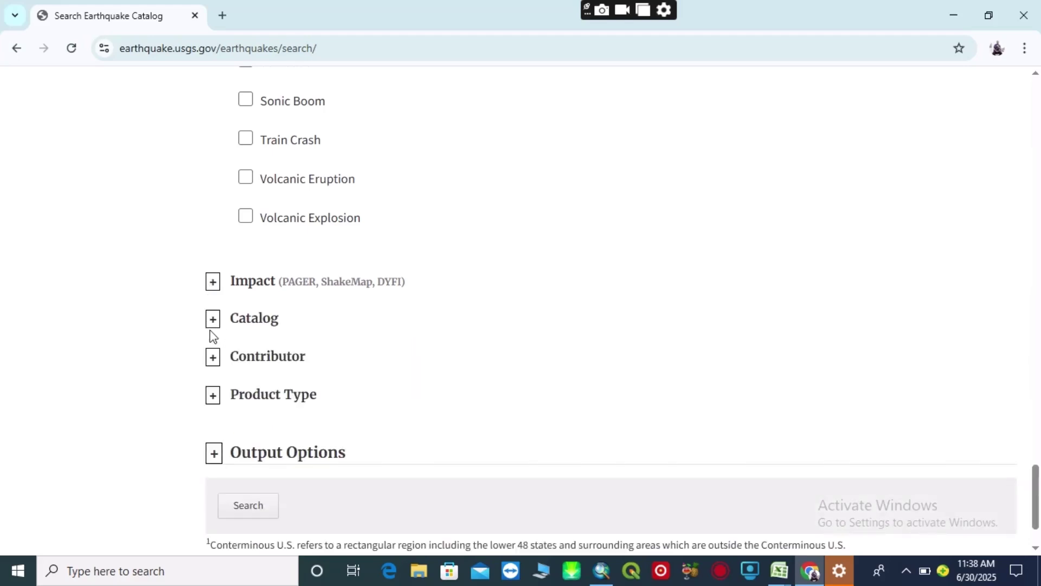
pyautogui.click(213, 358)
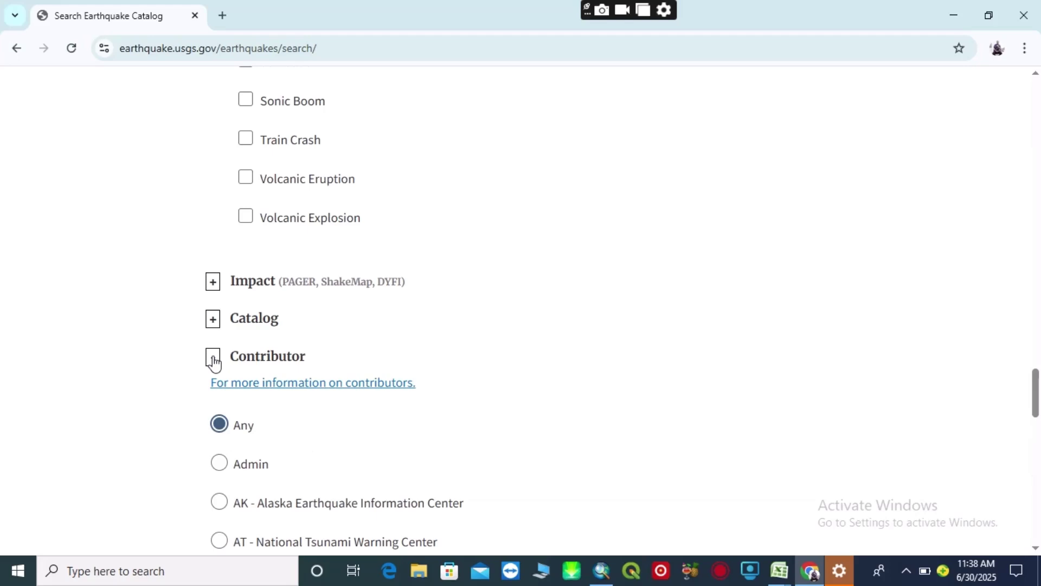
pyautogui.click(214, 361)
pyautogui.click(214, 361)
pyautogui.click(215, 361)
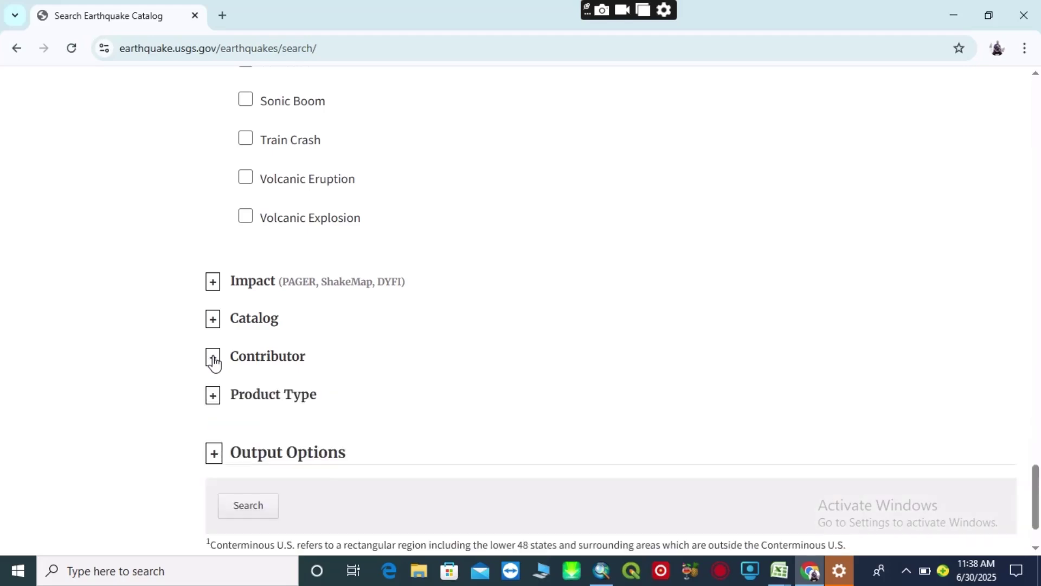
pyautogui.click(214, 399)
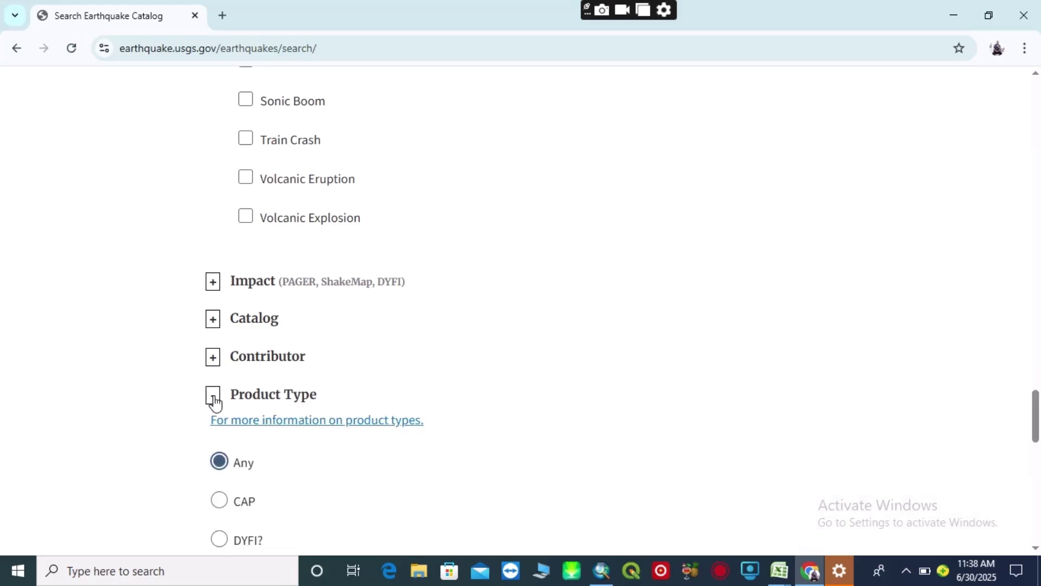
pyautogui.click(214, 398)
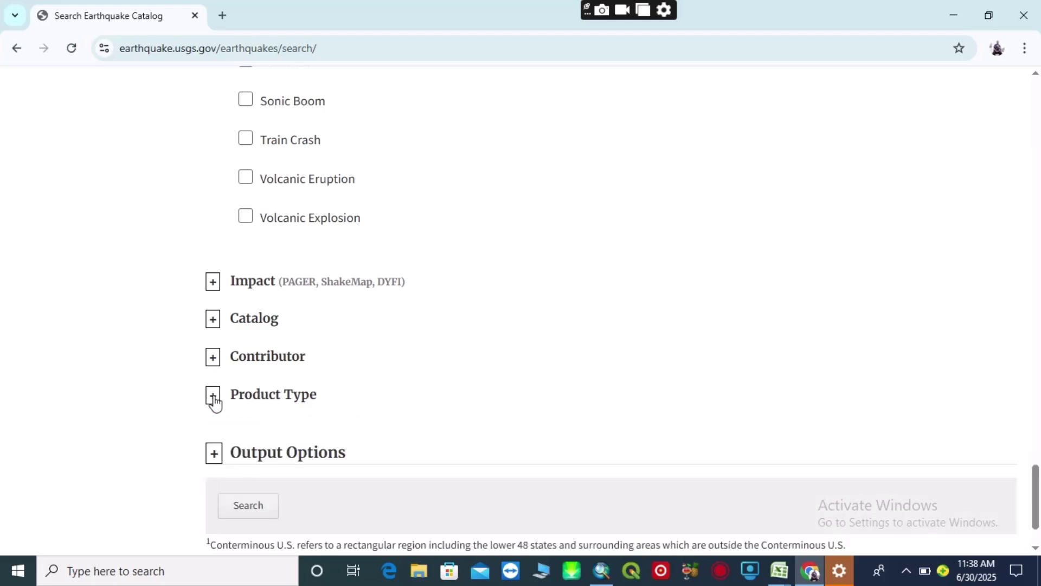
# - Expand the Output Options, set the format to CSV, and run the earthquake catalog search
pyautogui.click(215, 456)
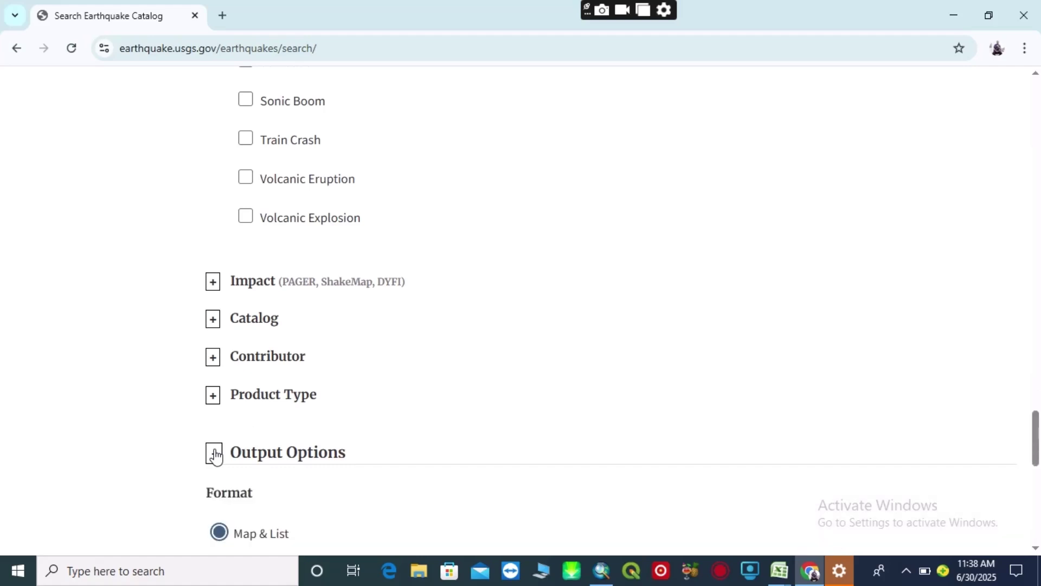
pyautogui.scroll(-3, 215, 455)
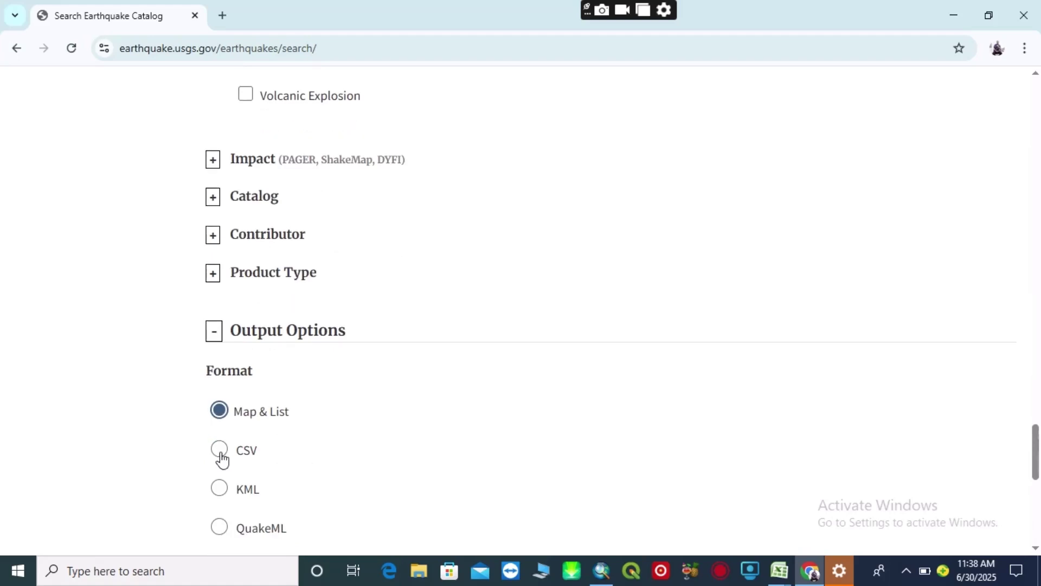
pyautogui.click(220, 454)
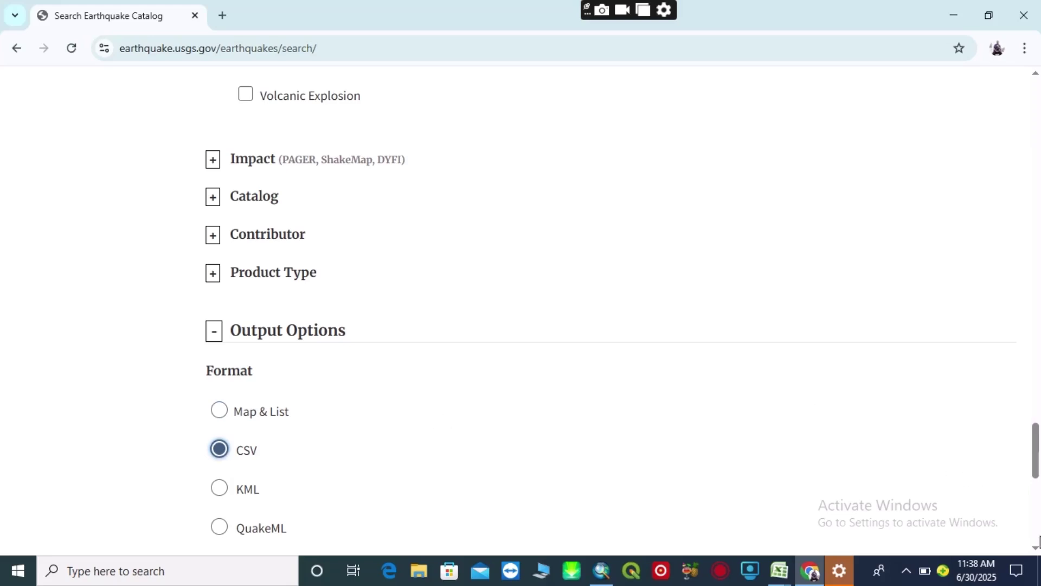
pyautogui.scroll(-10, 1036, 543)
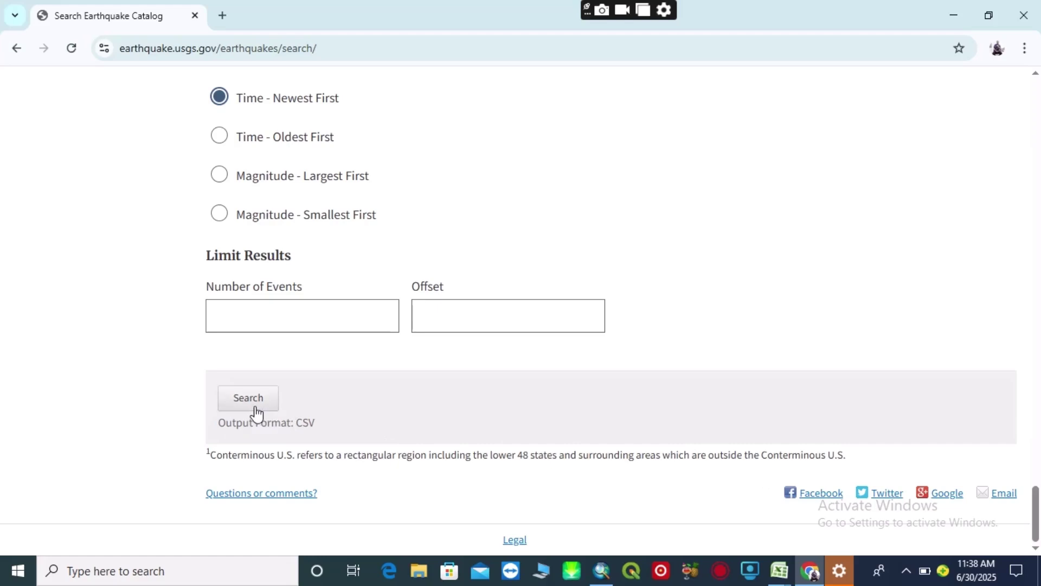
pyautogui.click(253, 410)
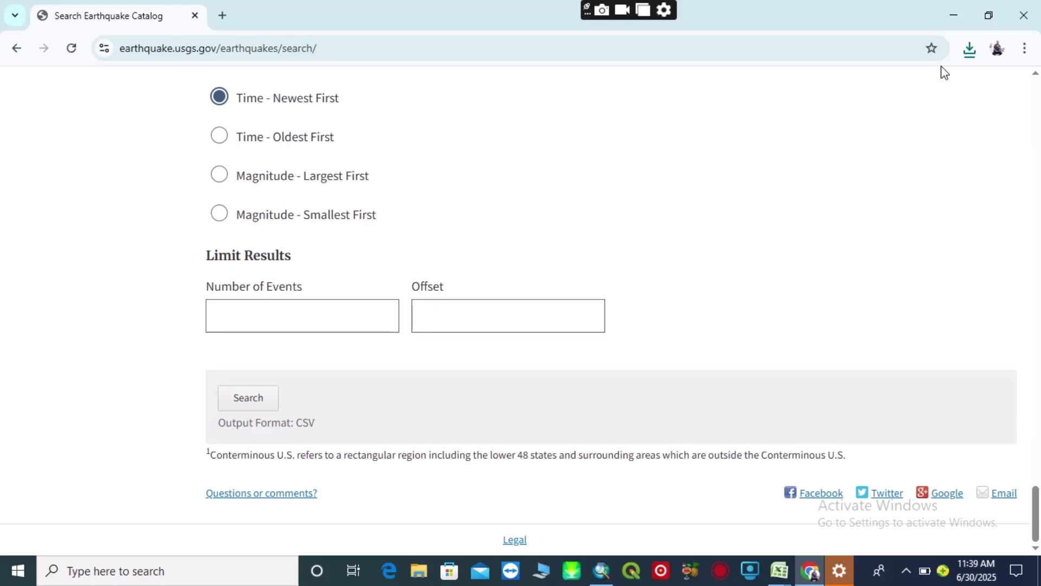
# - Open the browser's recent download history and locate the downloaded query (1).csv file
pyautogui.click(968, 51)
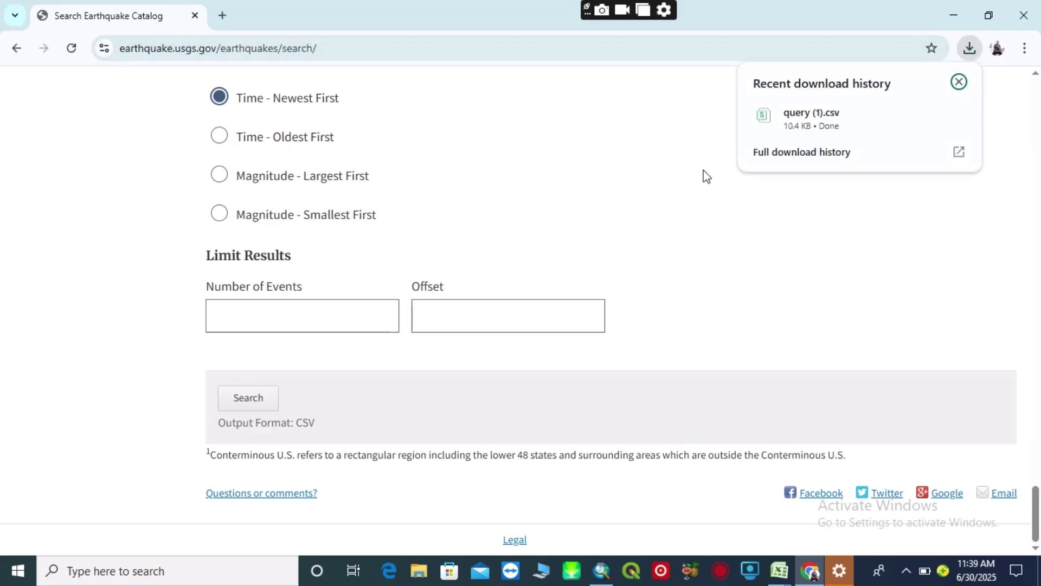
pyautogui.moveTo(750, 138)
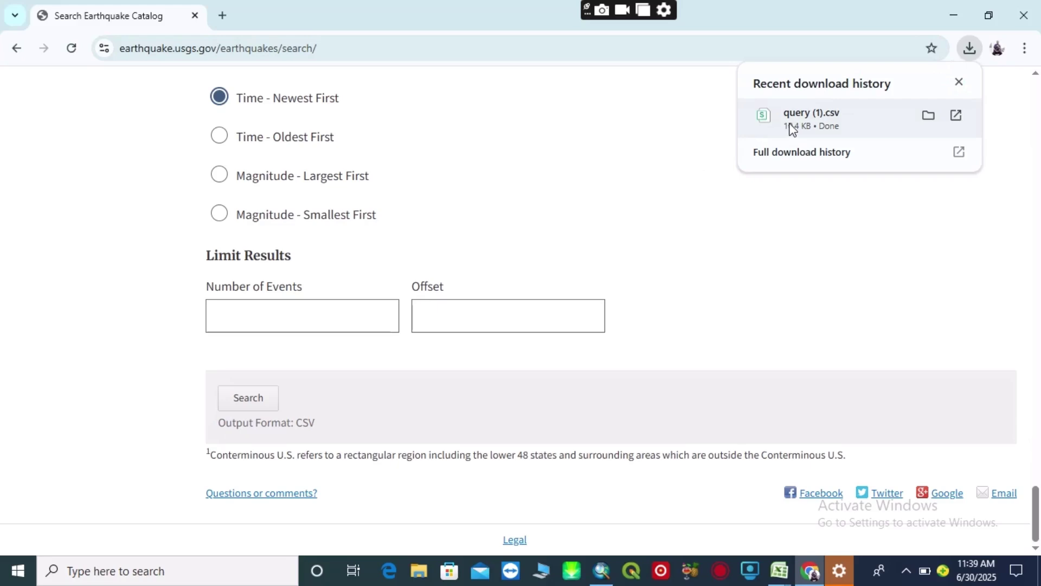